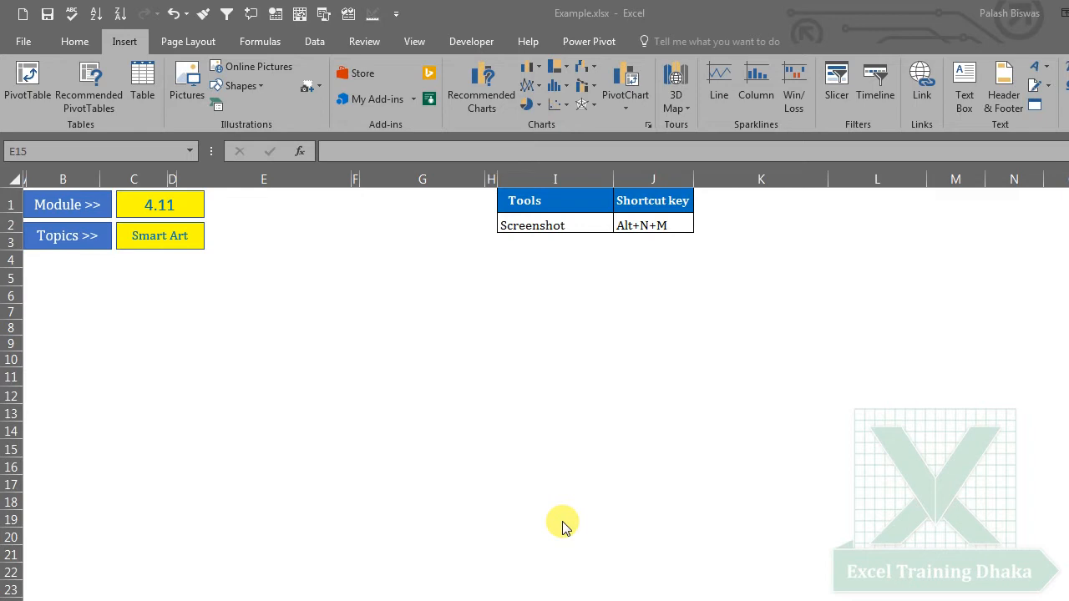
Insert the first Hierarchy SmartArt layout, an organization chart, and move it to the area beneath the Topics header
left_click(110, 306)
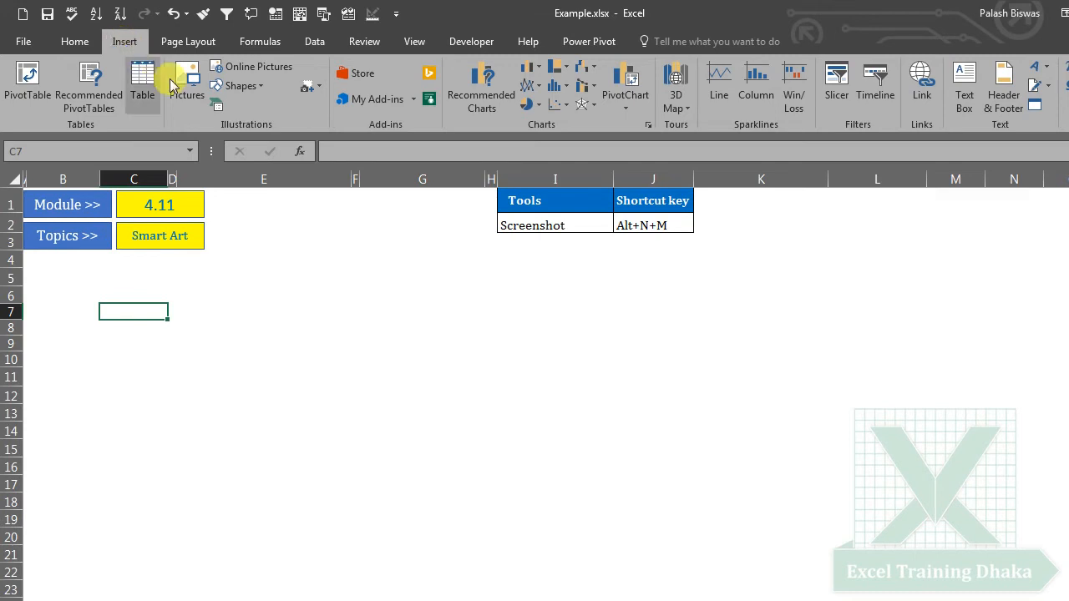
left_click(218, 108)
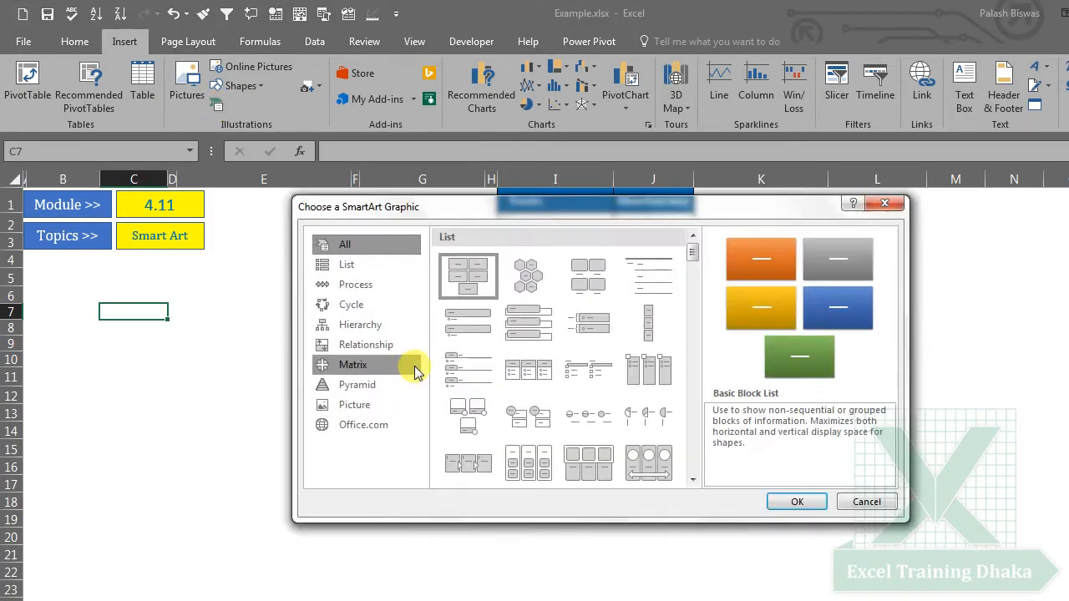
left_click_drag(458, 208, 401, 130)
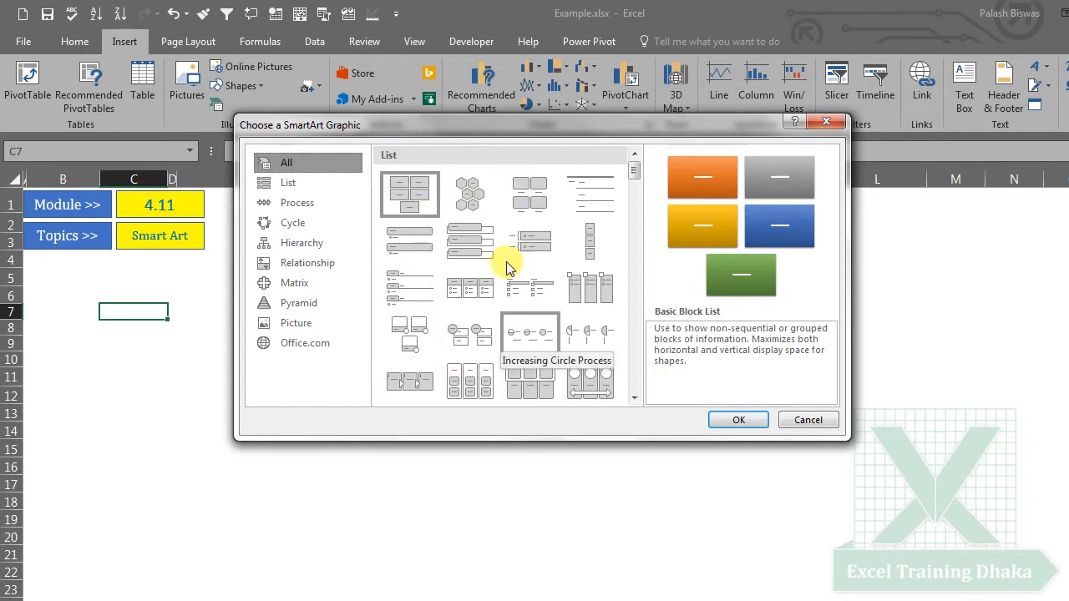
left_click(318, 249)
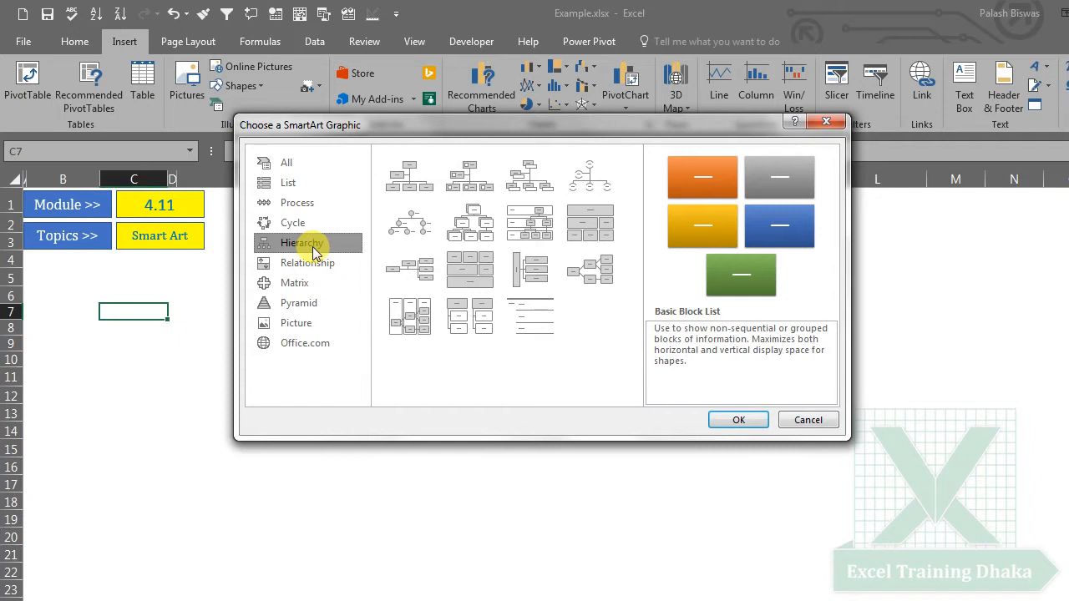
left_click(406, 172)
left_click(727, 420)
left_click_drag(482, 300, 306, 276)
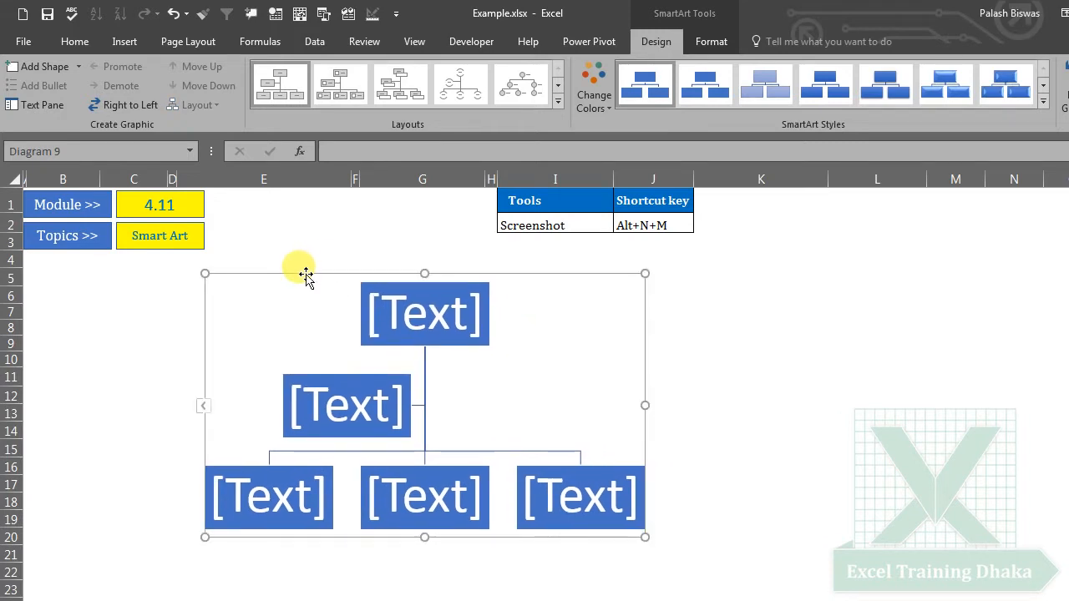
Label the chart's top box Chairman and the assistant box beneath it ED
left_click(415, 305)
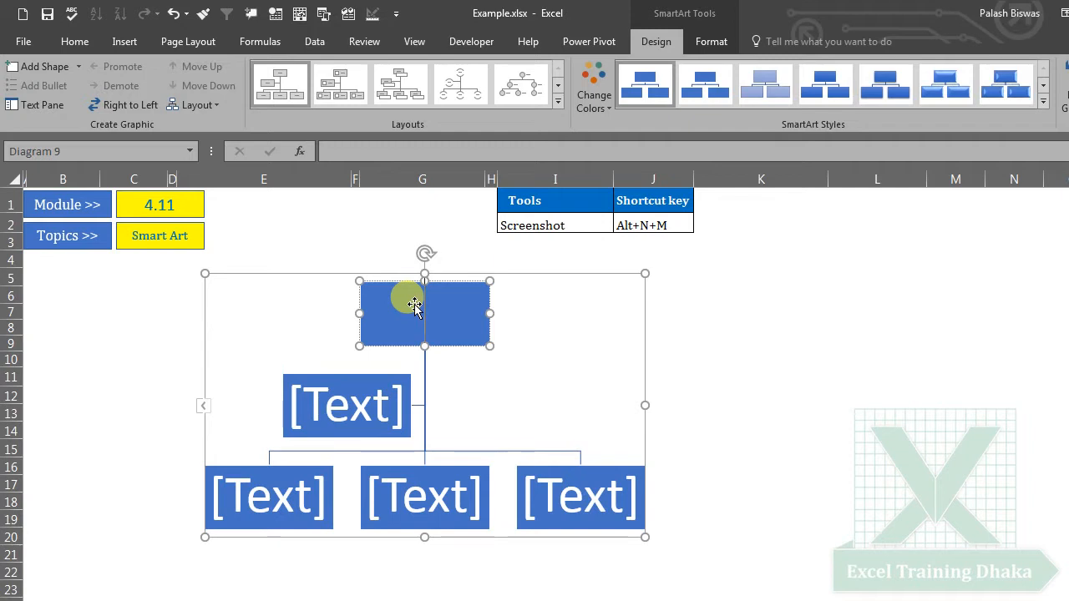
type("Cha")
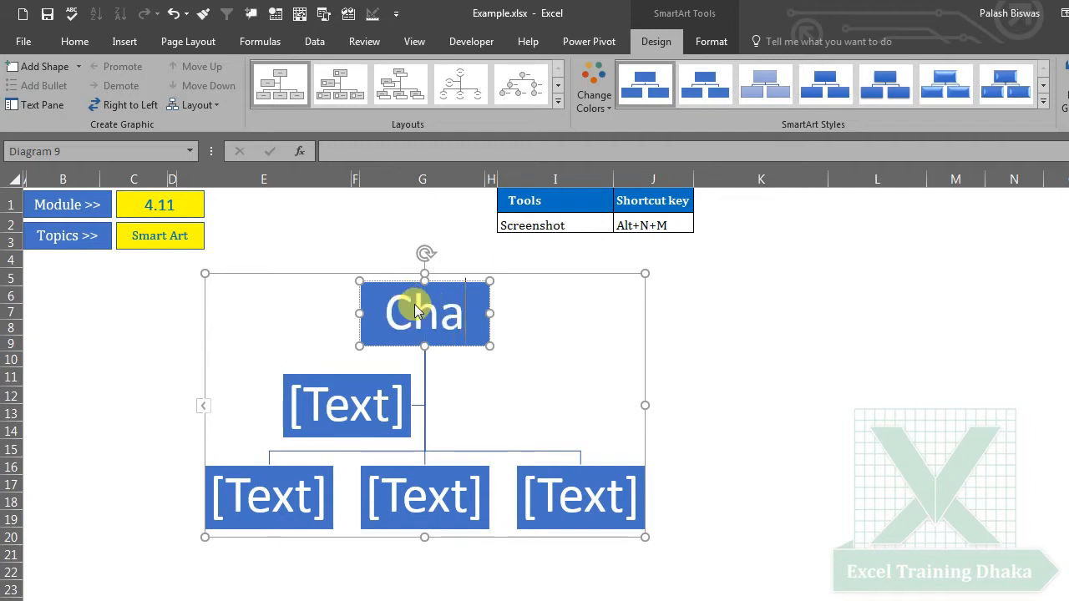
type("irman")
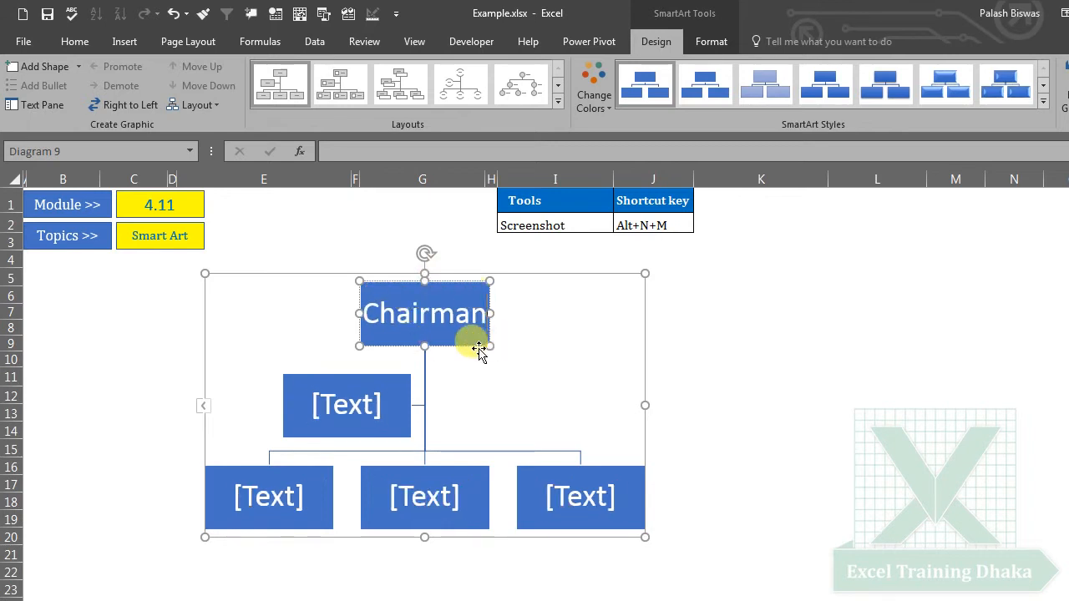
left_click(380, 405)
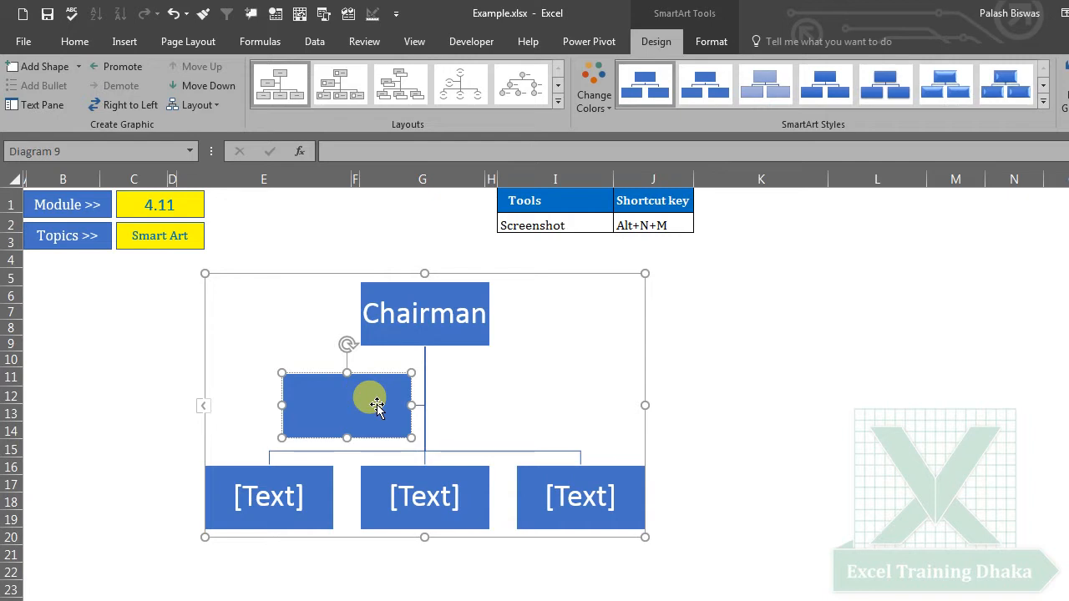
type("ED")
left_click(695, 399)
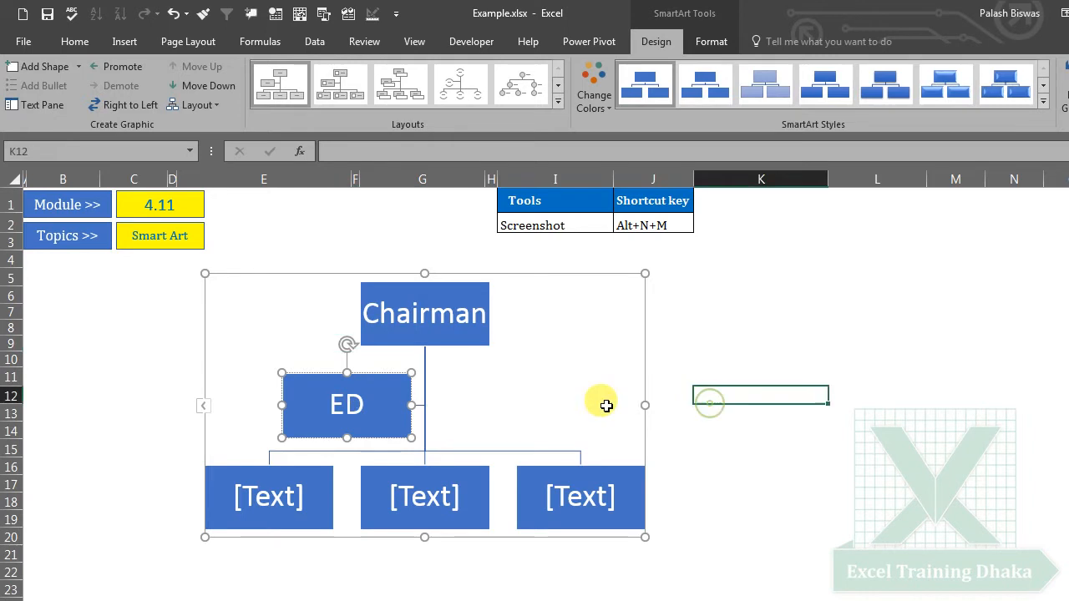
left_click(386, 413)
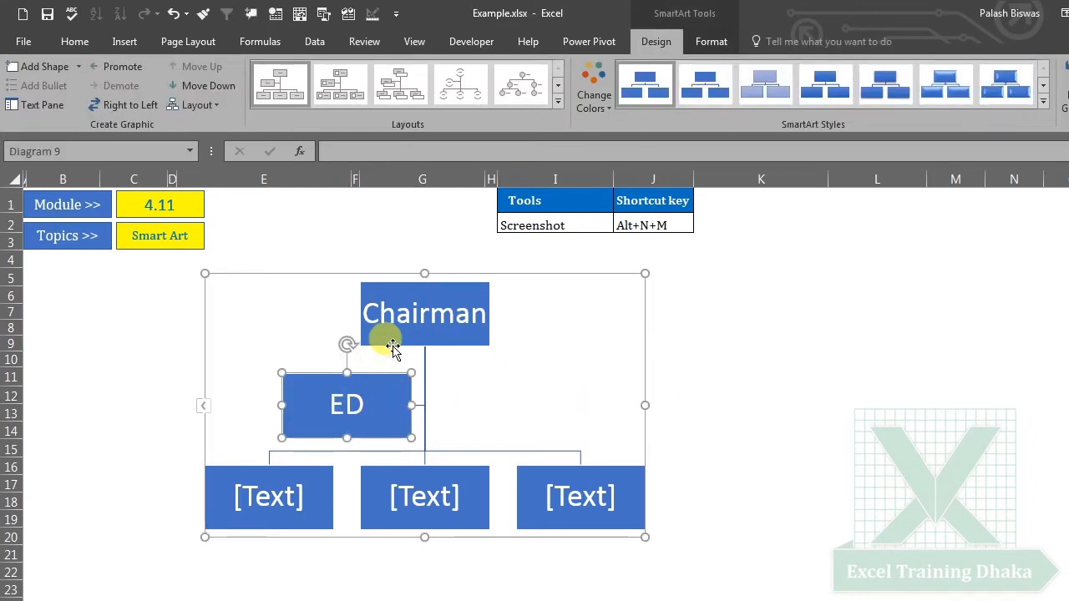
Add a second assistant to the Chairman box, beside ED, and label it FD
left_click(448, 342)
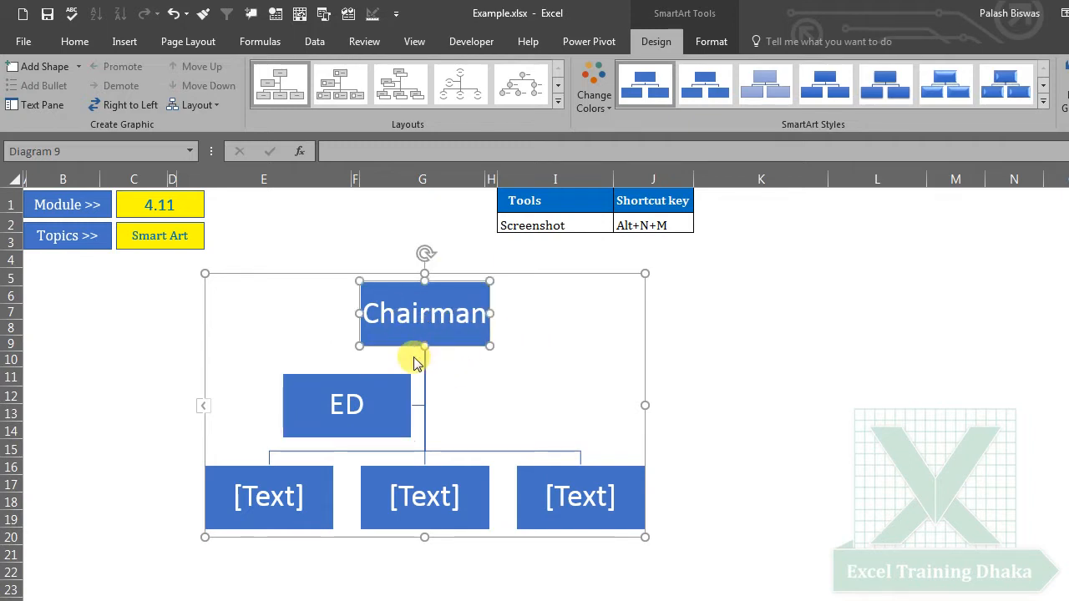
left_click(77, 67)
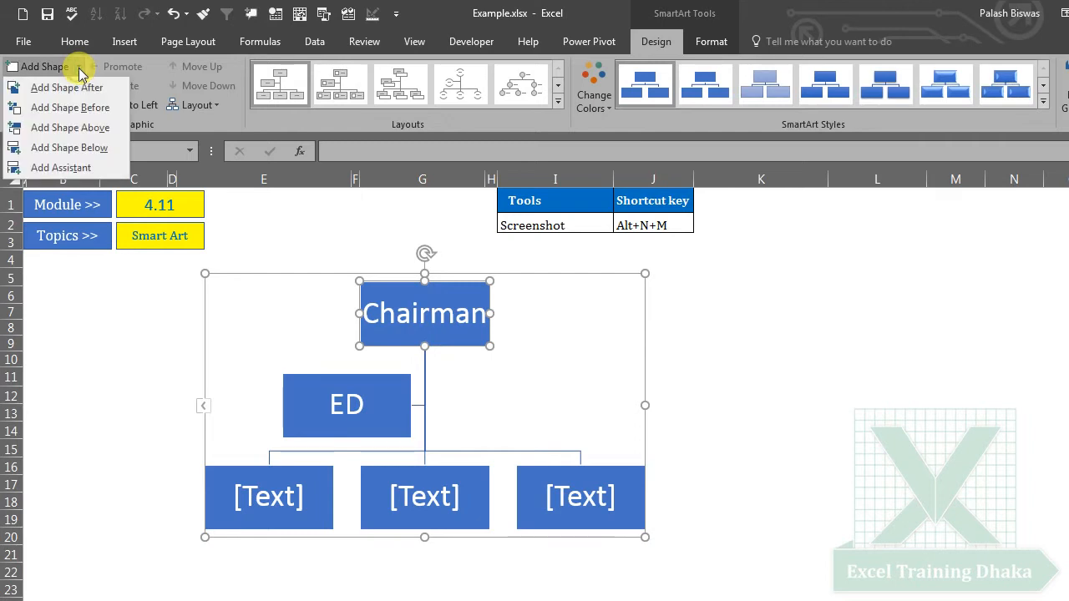
left_click(80, 167)
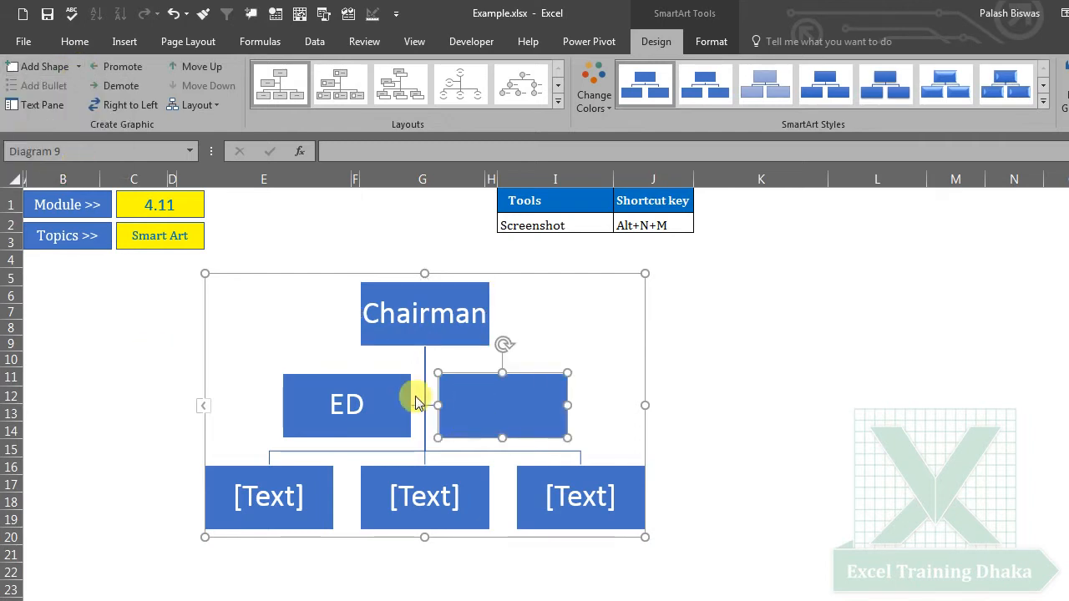
left_click(353, 401)
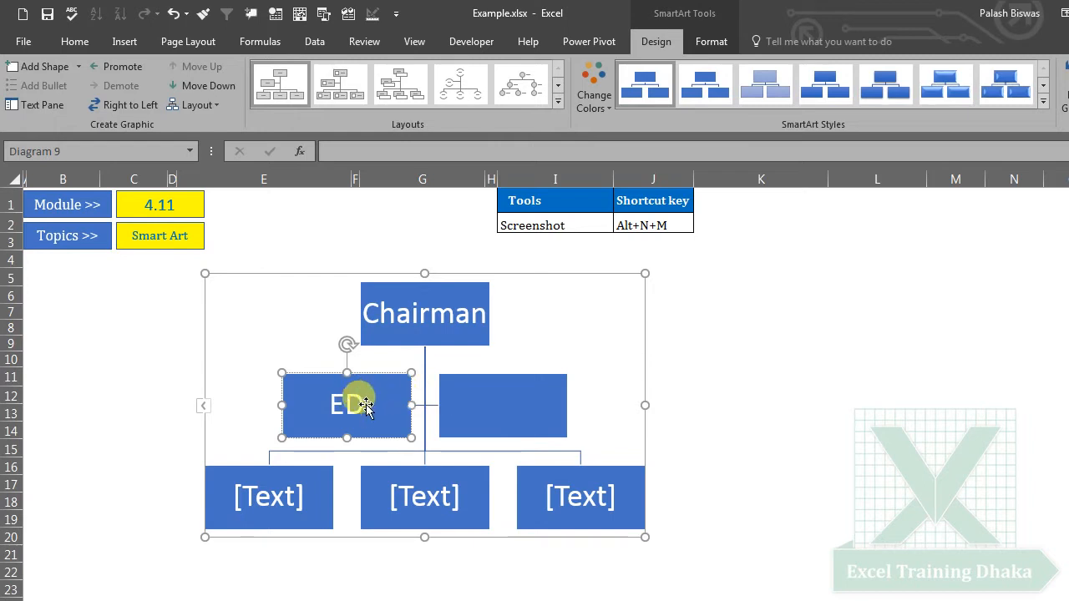
left_click(487, 402)
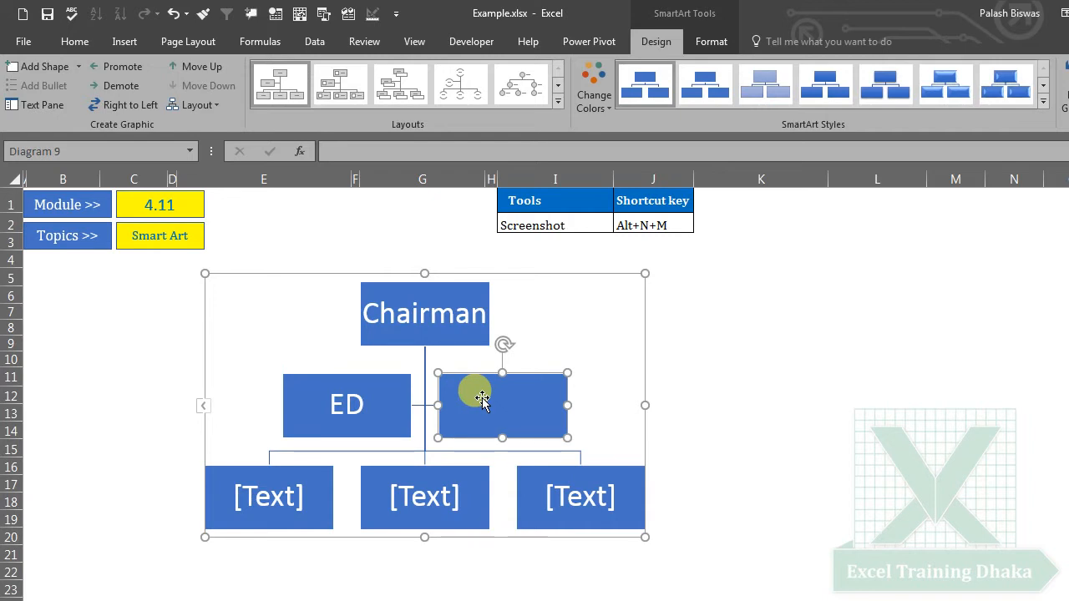
right_click(479, 399)
left_click(460, 400)
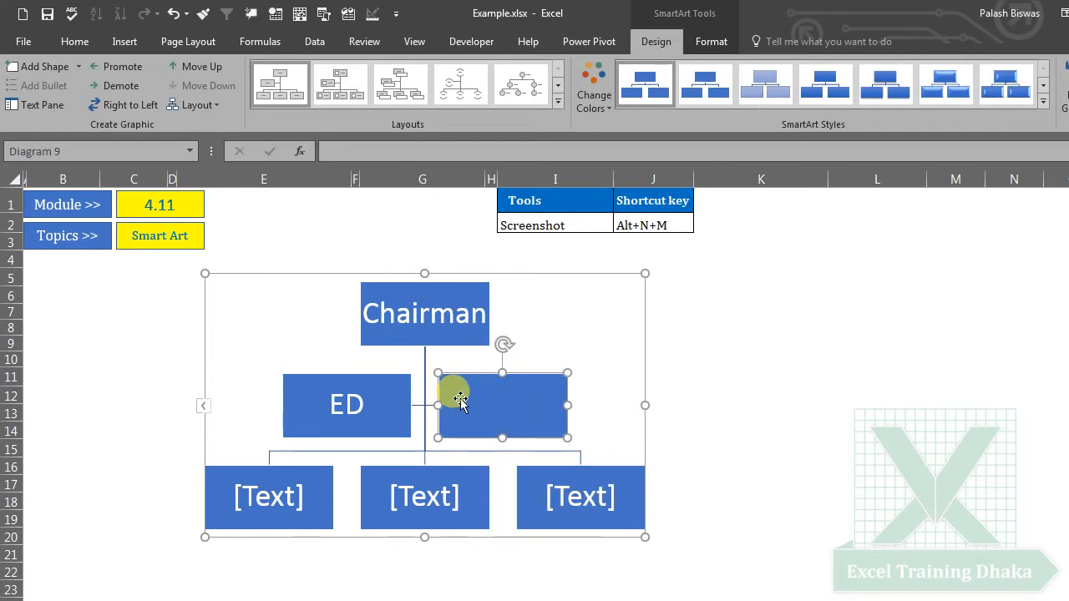
right_click(457, 395)
left_click(518, 495)
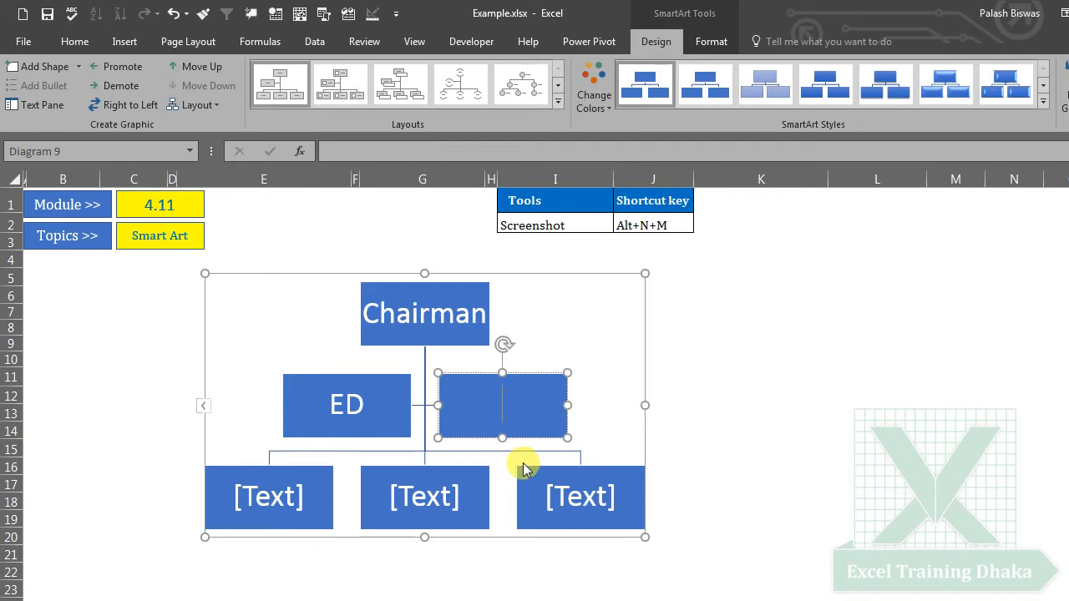
type("FD")
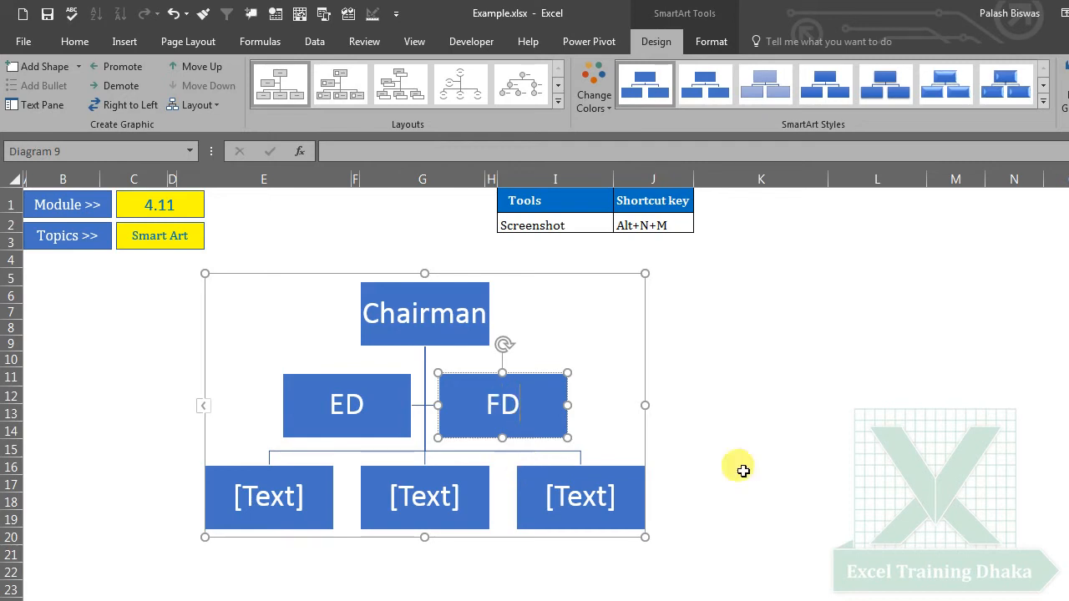
left_click(883, 448)
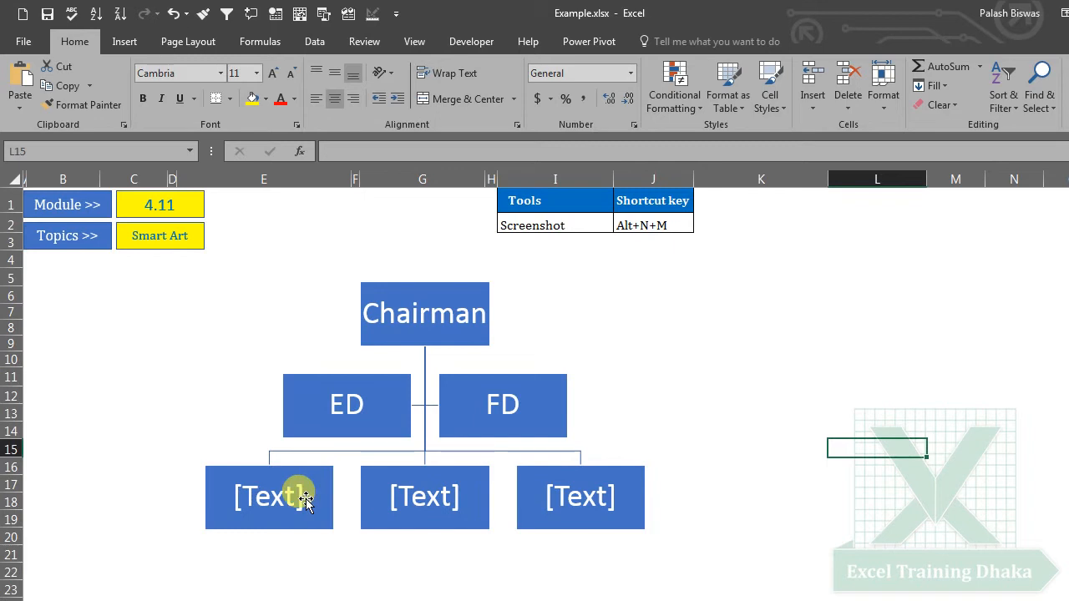
Undo the FD label and the added assistant box, keeping the ED label
left_click(305, 499)
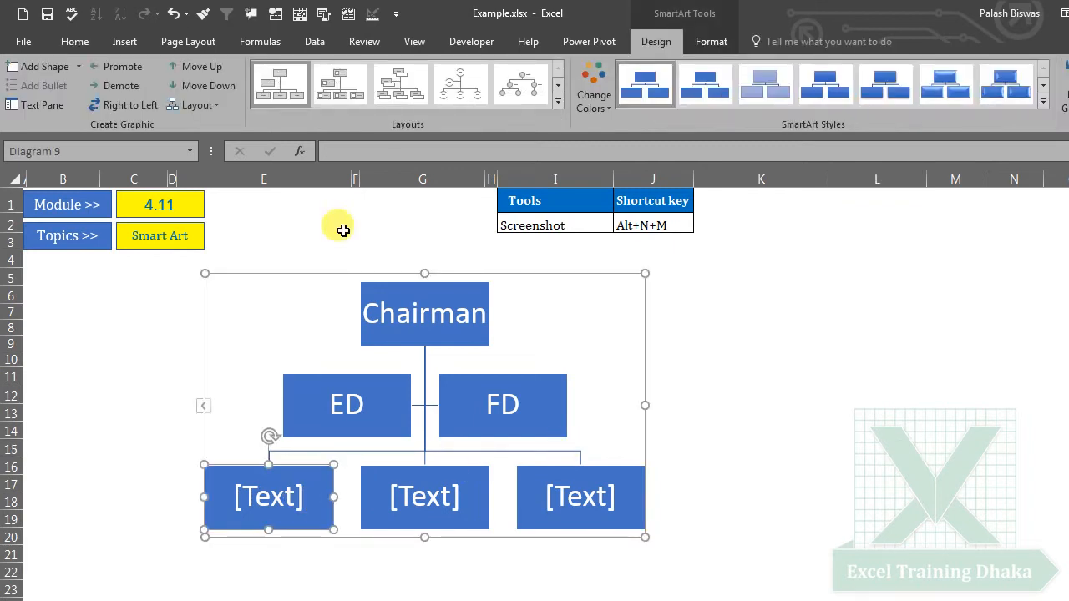
left_click(174, 15)
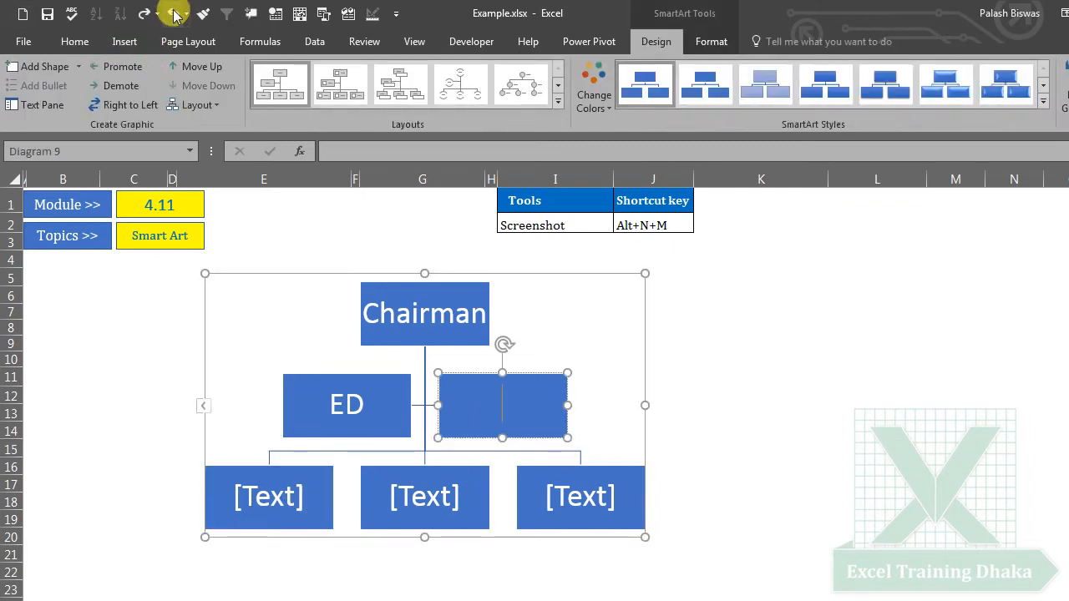
left_click(174, 15)
left_click(174, 14)
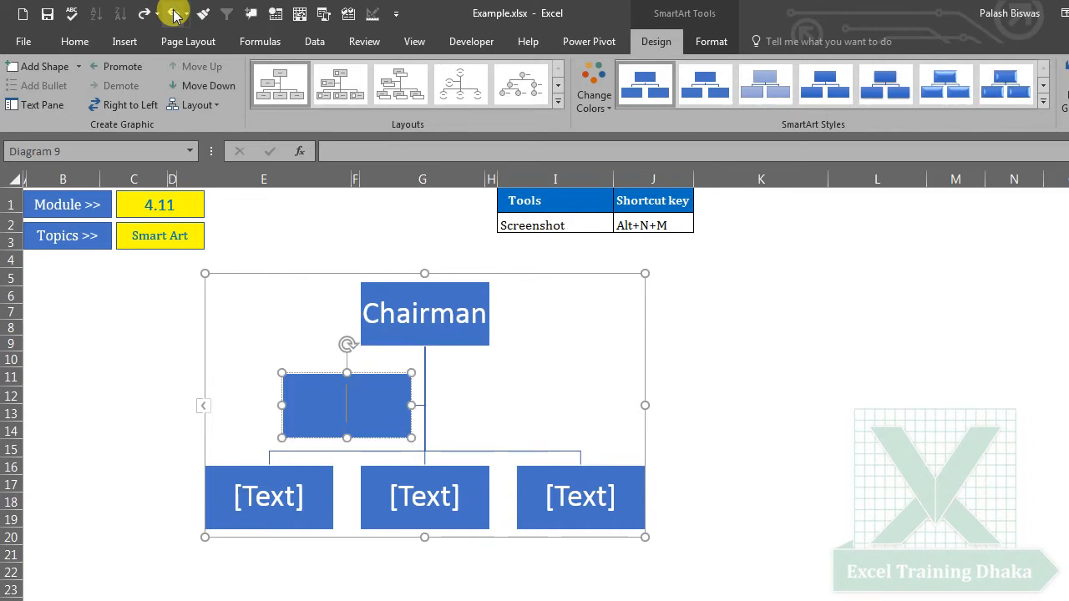
left_click(146, 14)
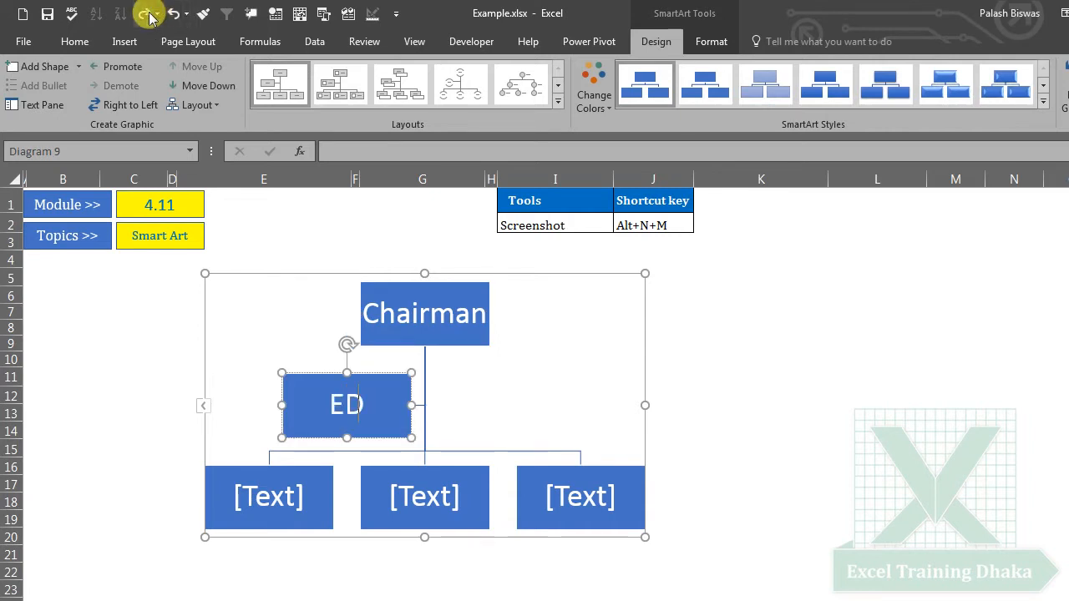
left_click(814, 407)
Label the three bottom-row boxes Acc, Admn and It, from left to right
left_click(275, 488)
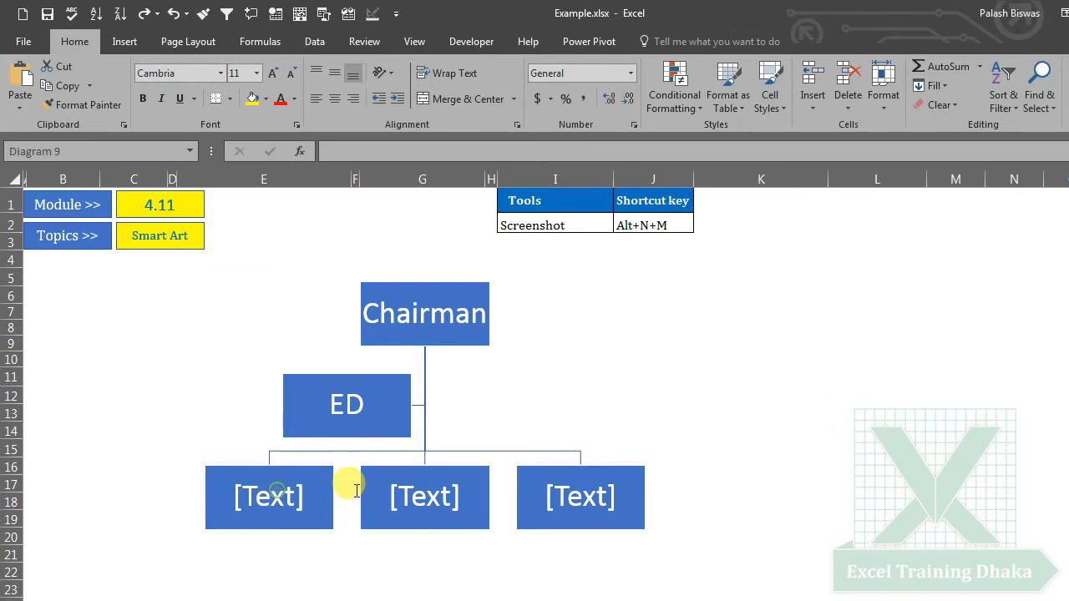
type("Acc")
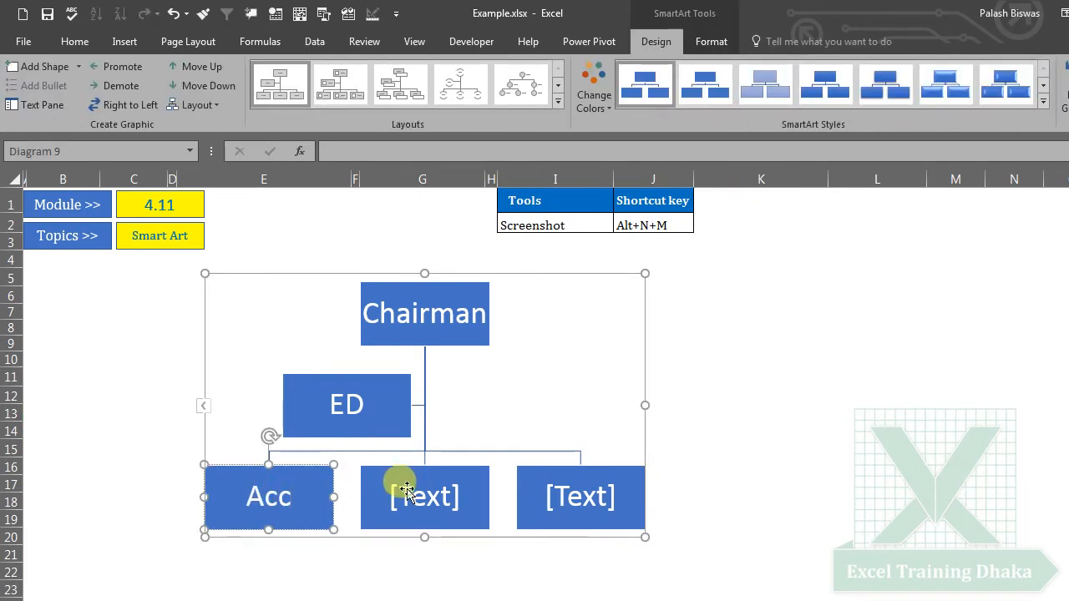
left_click(407, 490)
type("Admn")
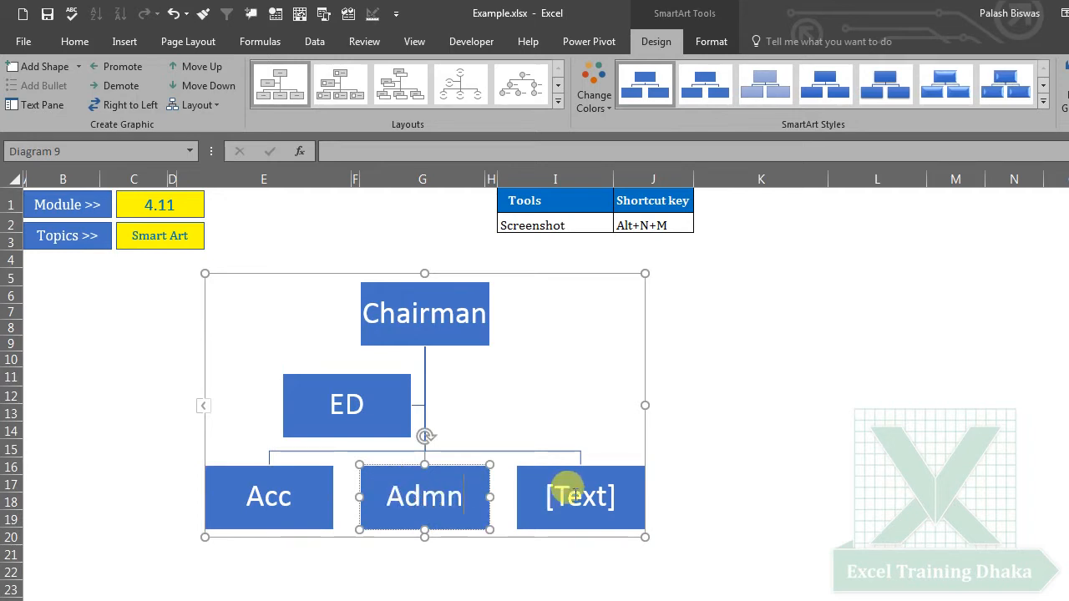
left_click(569, 495)
type("It")
left_click(739, 457)
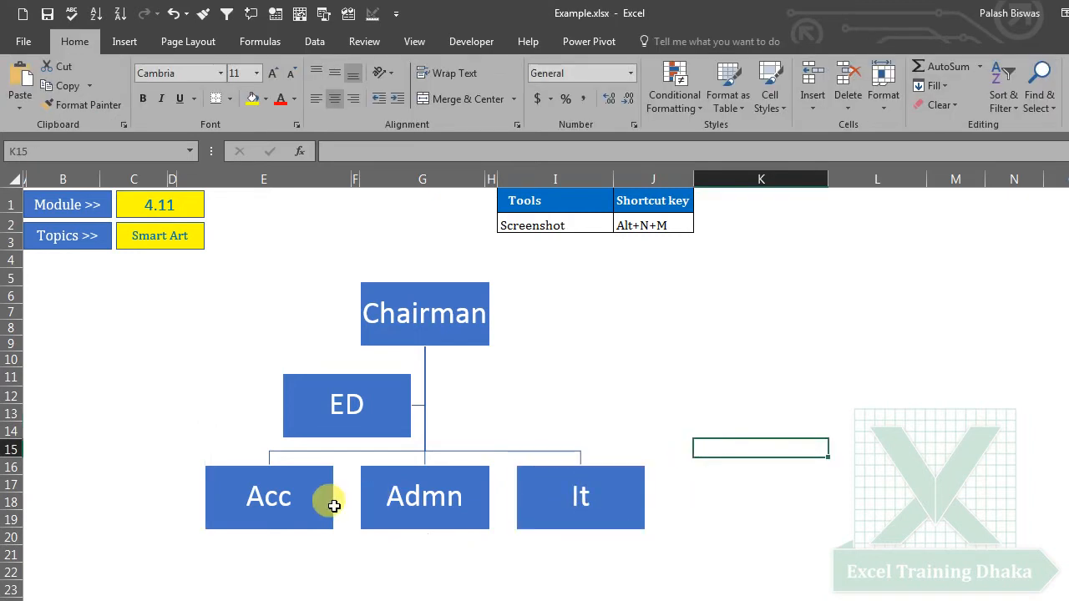
Add an assistant box under the Acc box
left_click(297, 493)
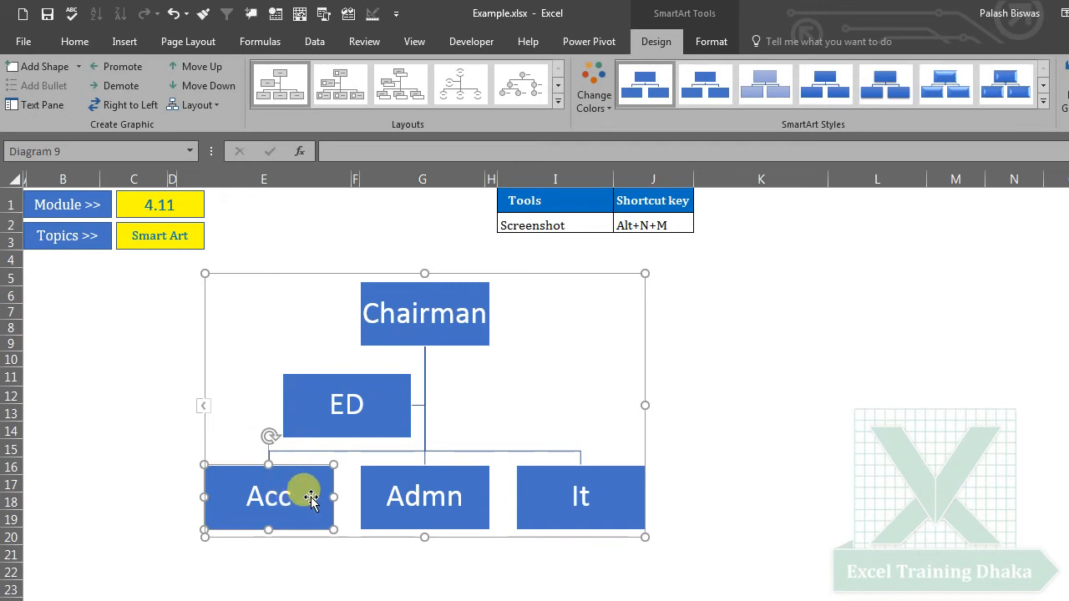
left_click(80, 69)
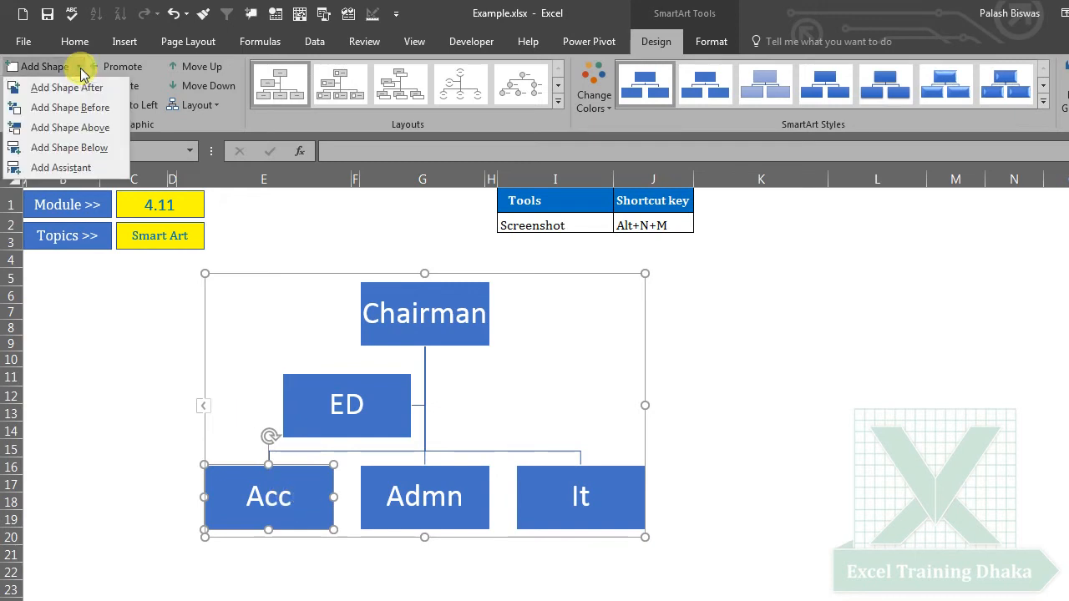
left_click(77, 169)
Add three more boxes after the empty assistant under Acc, making two rows of two
left_click(293, 515)
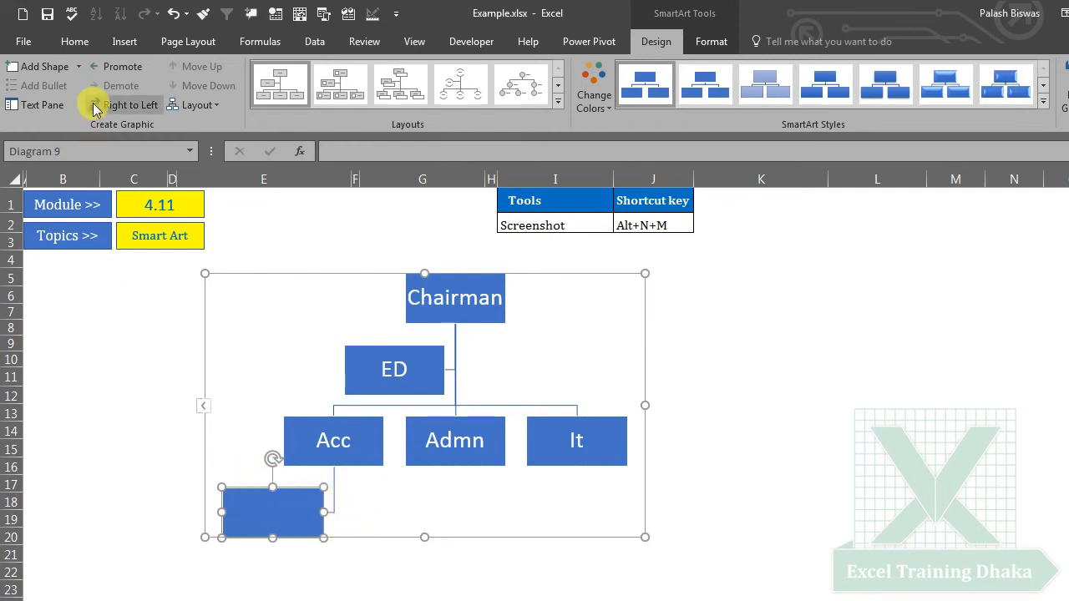
left_click(79, 69)
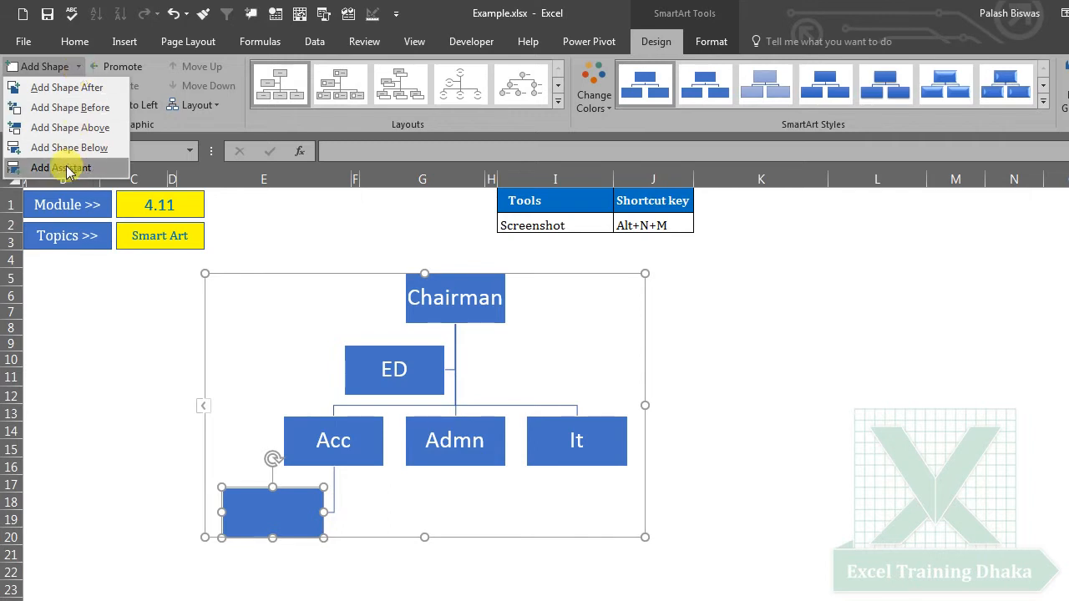
left_click(68, 94)
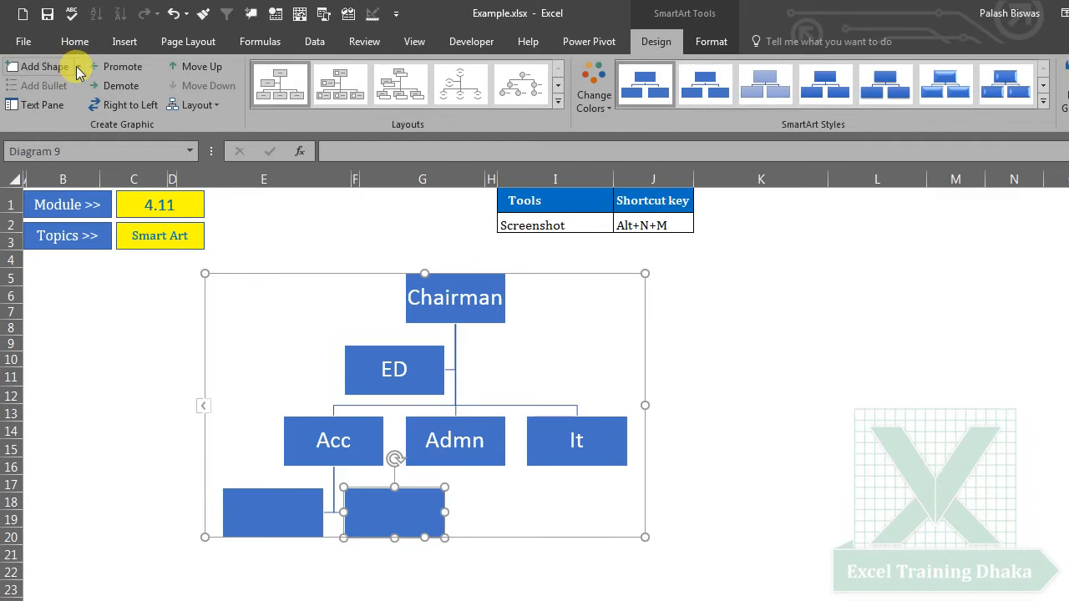
left_click(81, 67)
left_click(85, 86)
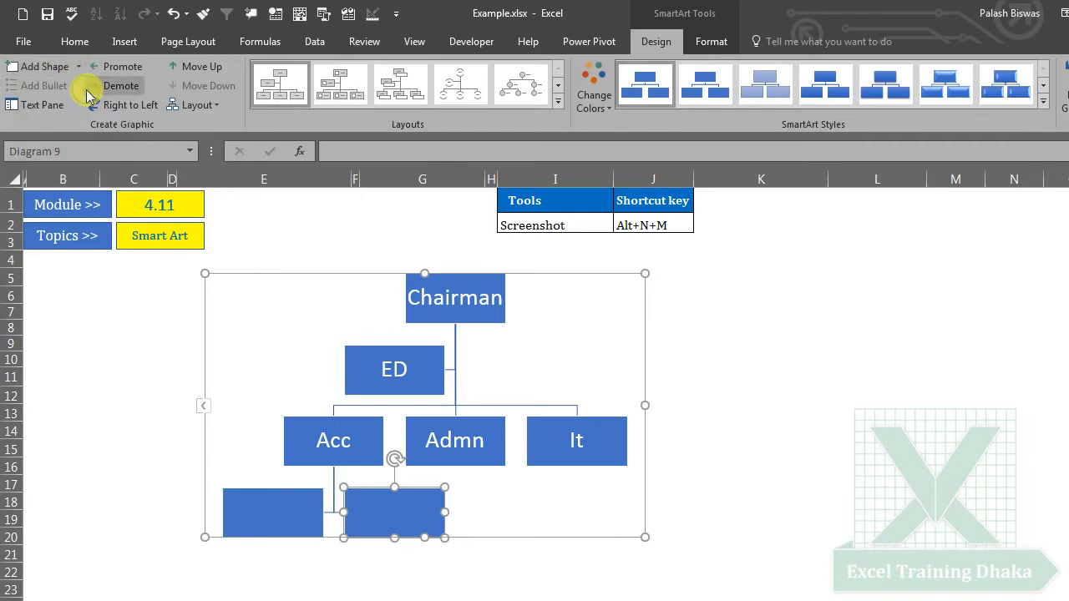
left_click(78, 67)
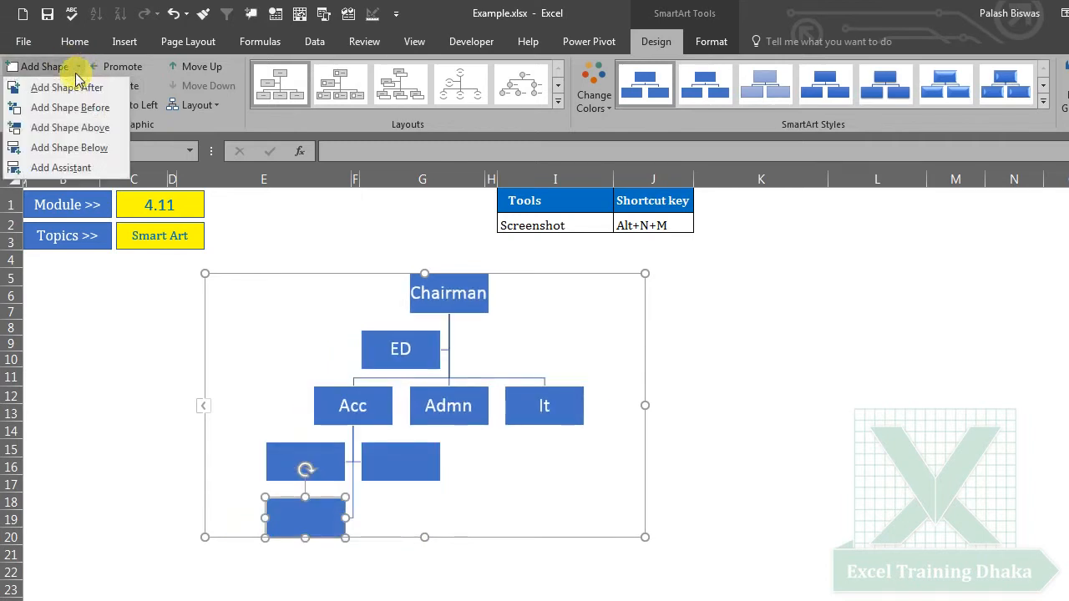
left_click(81, 89)
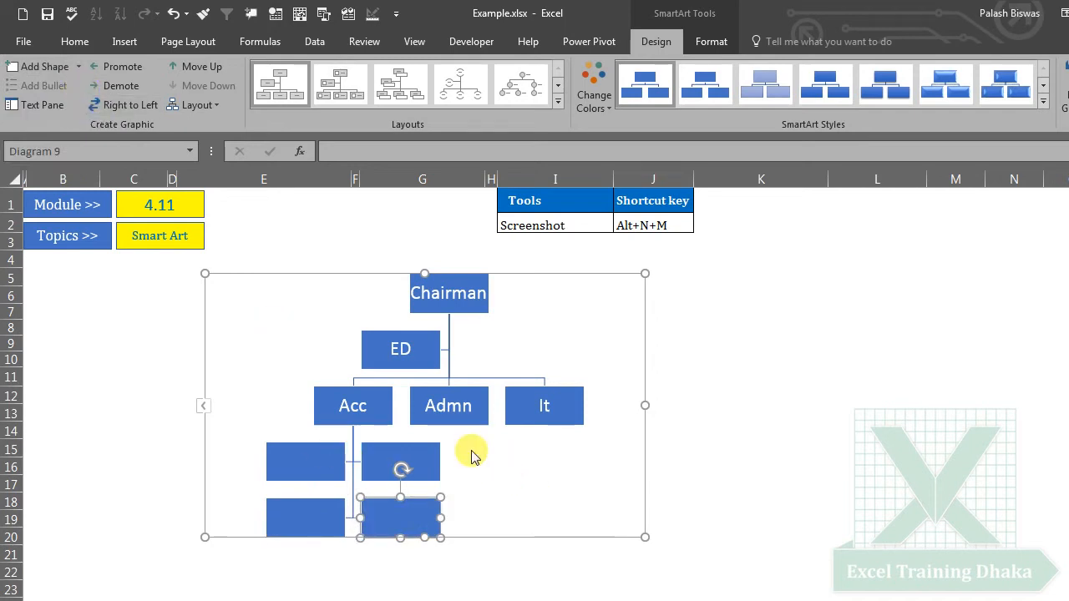
Add an assistant box under Admn and a second box after it
left_click(494, 477)
left_click(477, 417)
left_click(79, 66)
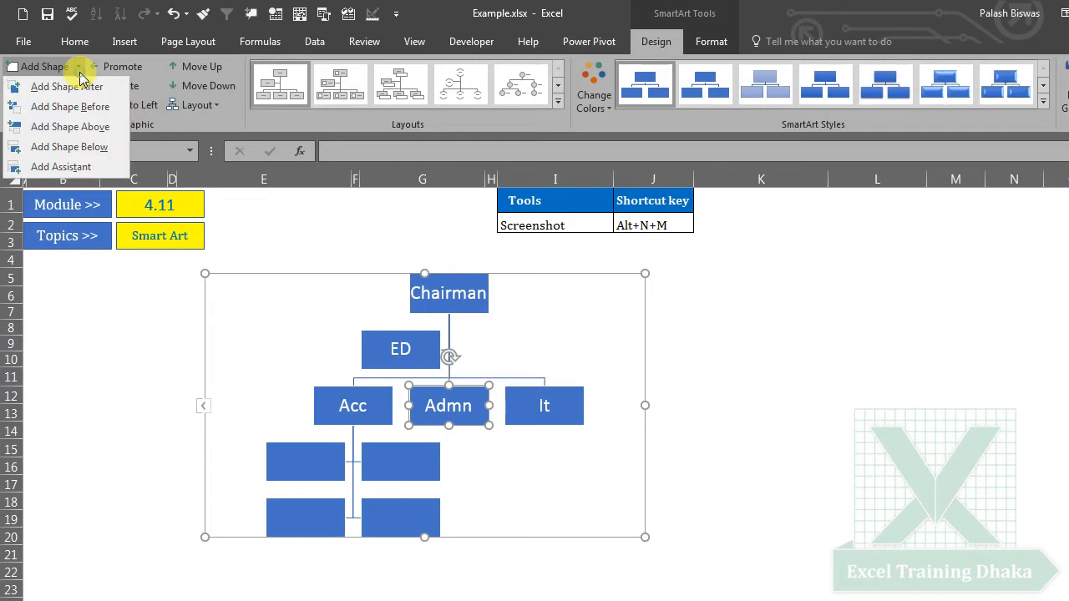
left_click(67, 167)
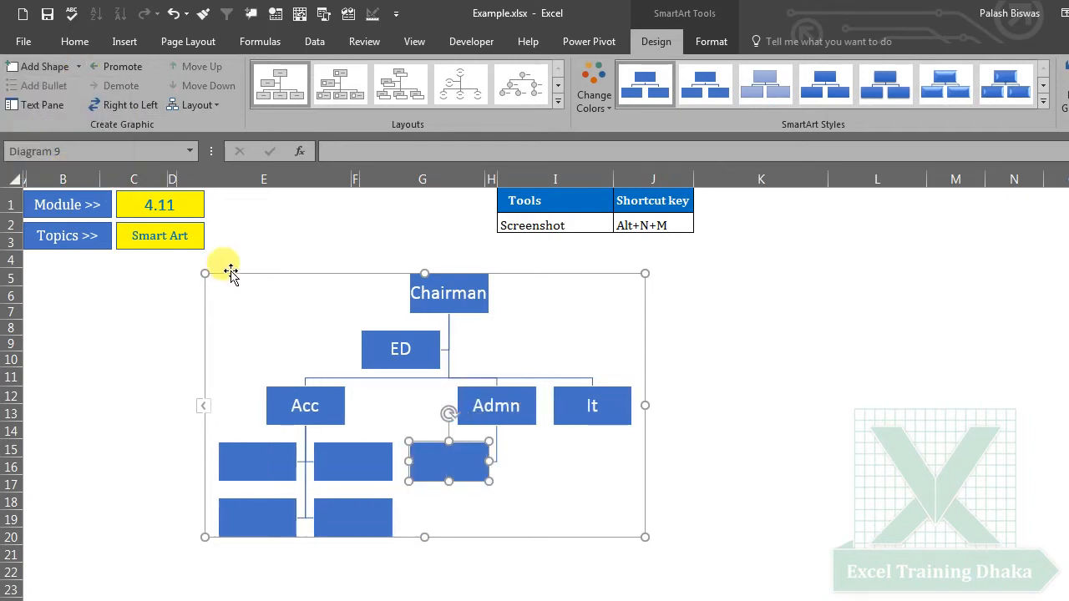
left_click(76, 67)
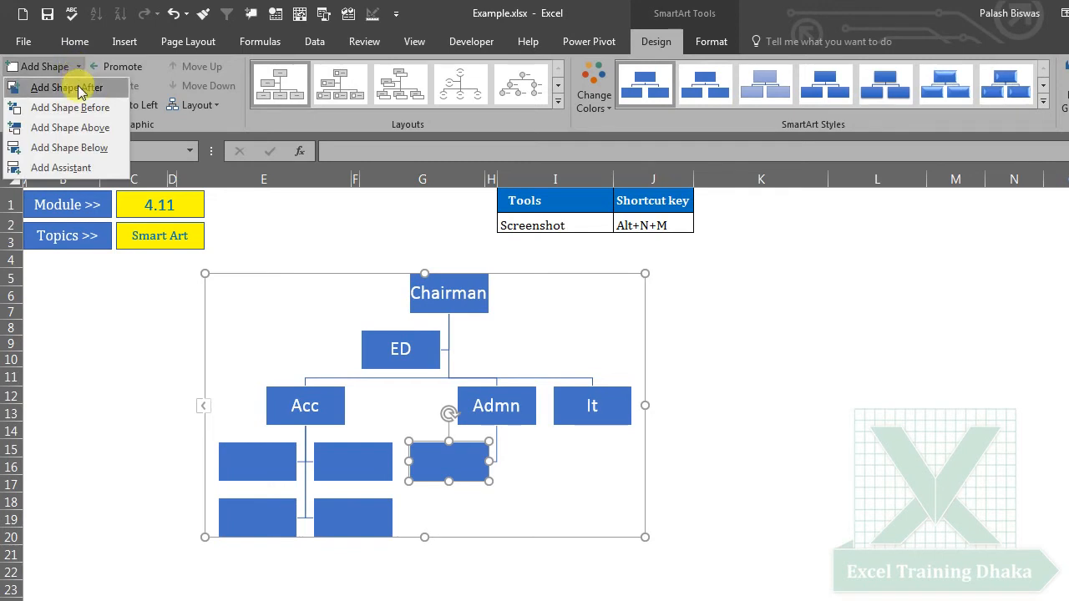
left_click(75, 87)
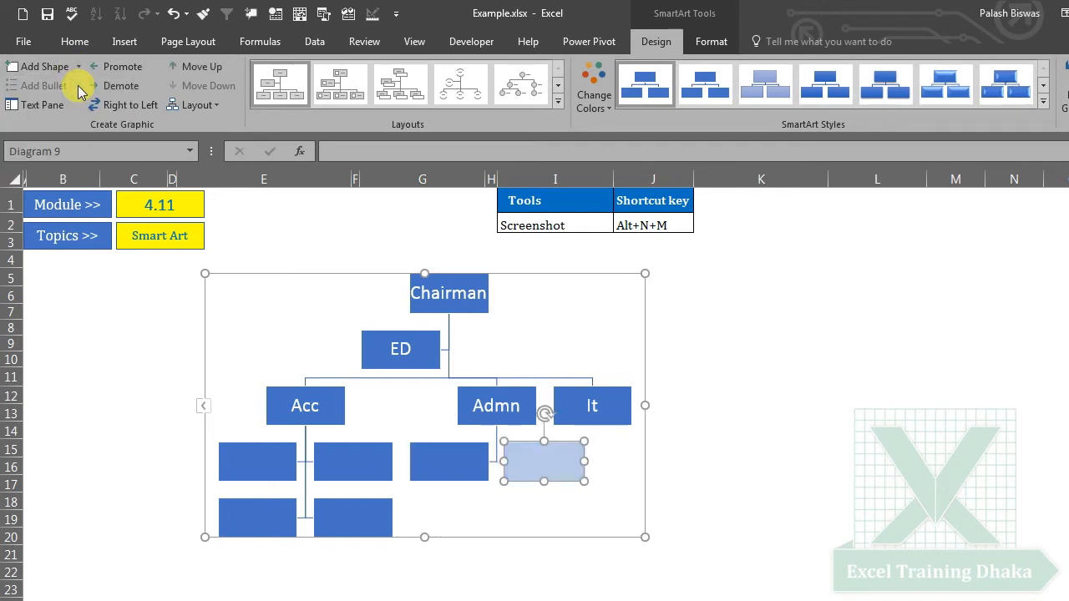
Add an assistant box under It and a second box after it
left_click(612, 407)
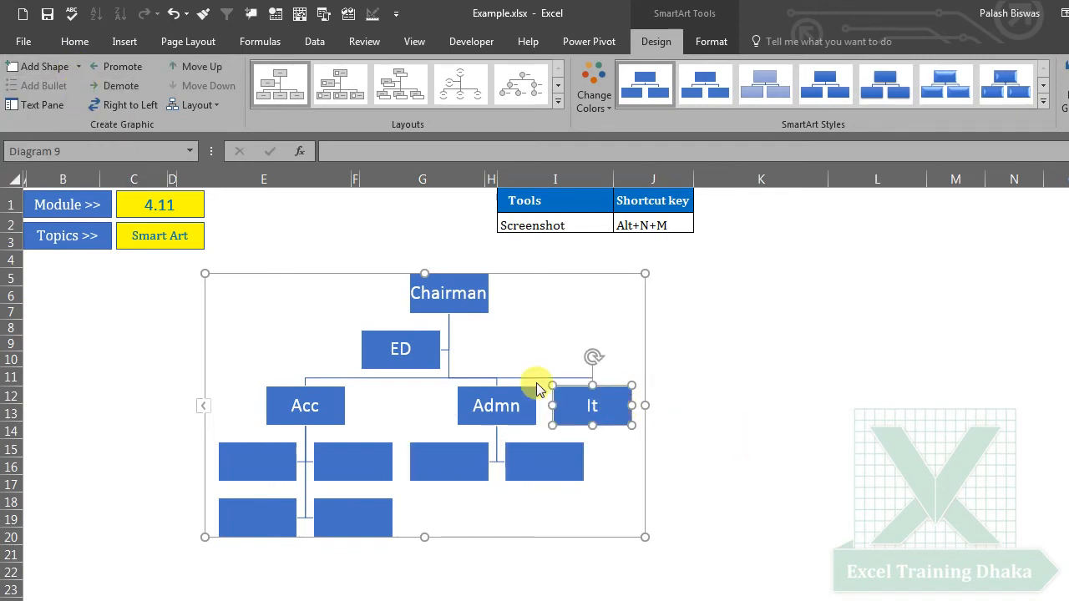
left_click(77, 67)
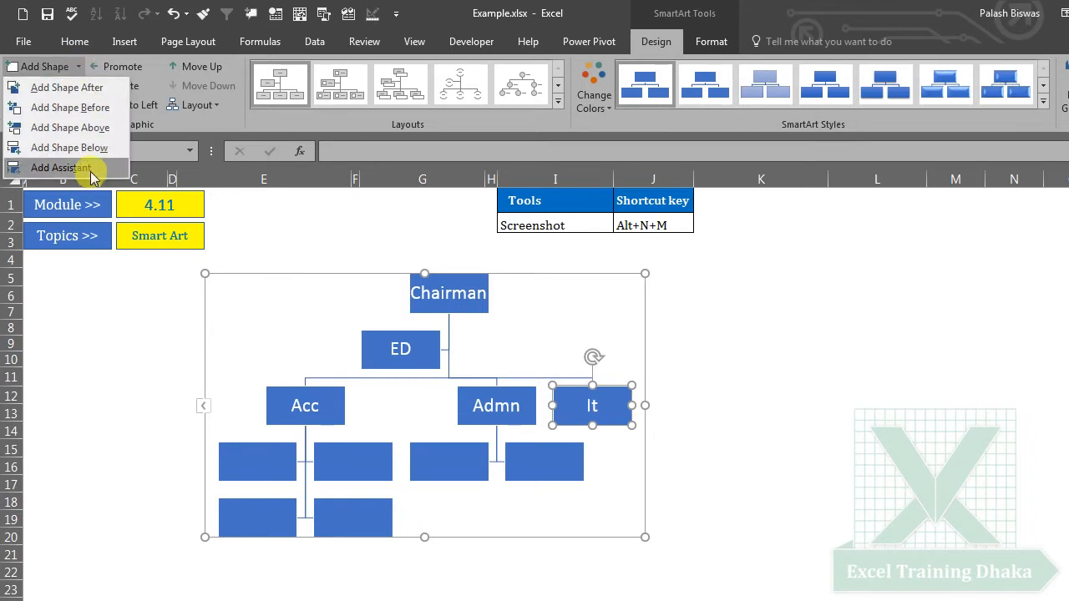
left_click(81, 166)
left_click(76, 68)
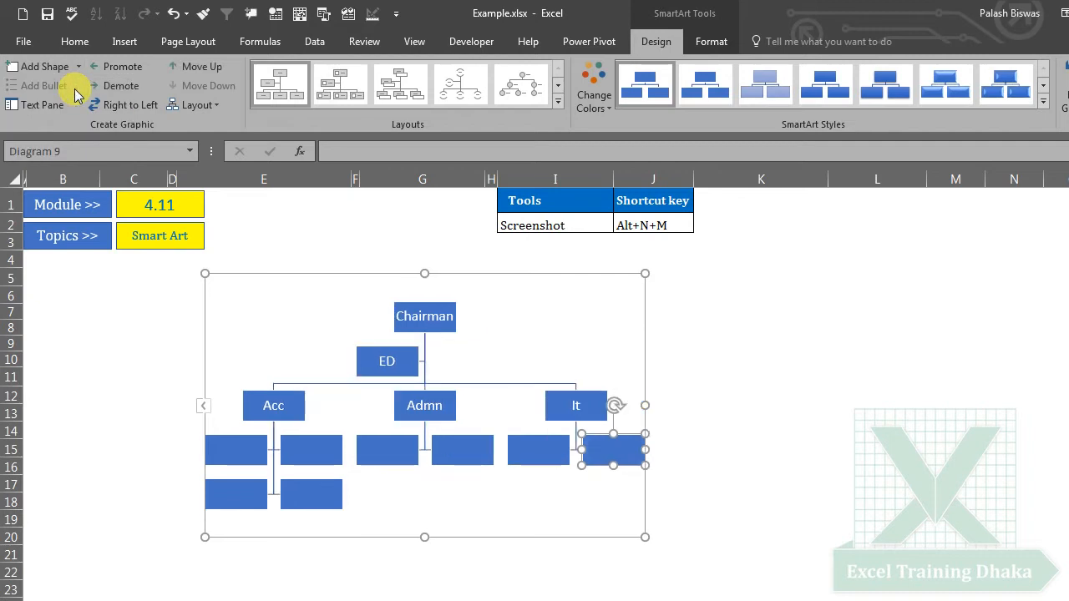
Label the upper two boxes under Acc As1 and AS2, from left to right
left_click(239, 452)
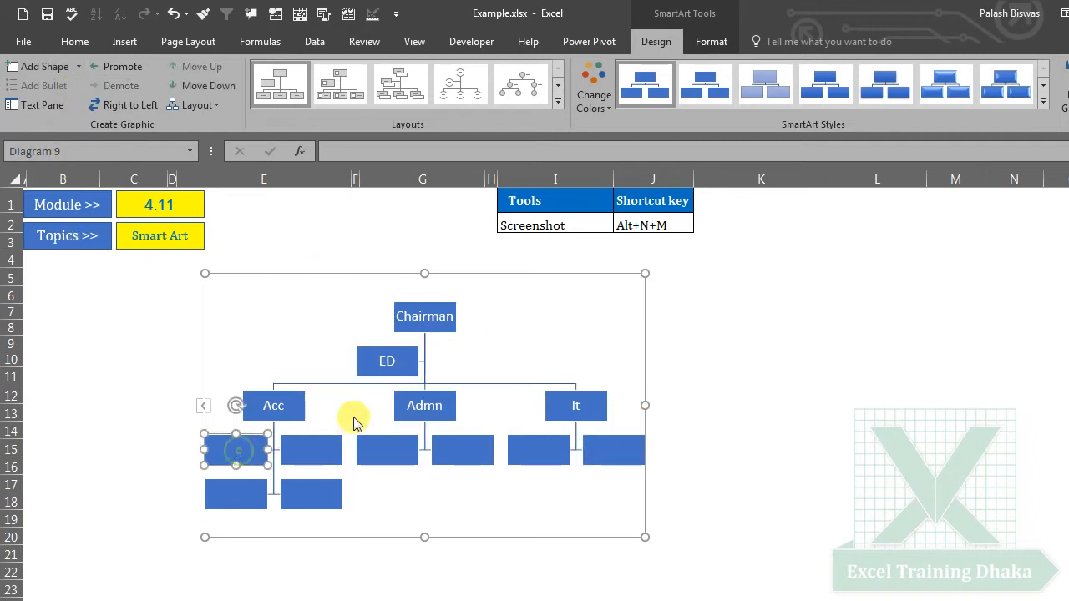
type("As1")
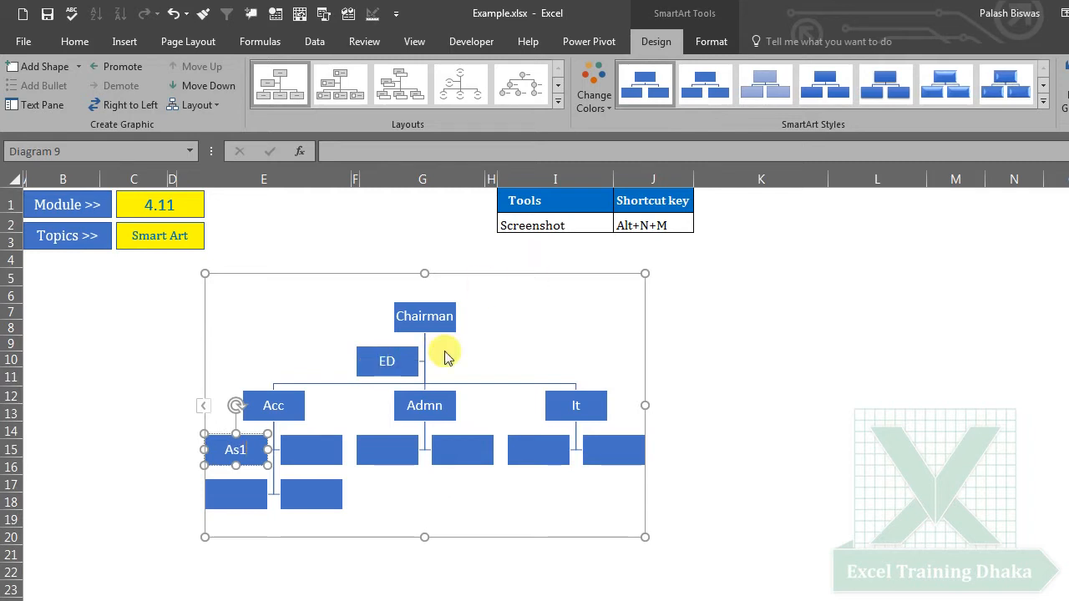
left_click(311, 449)
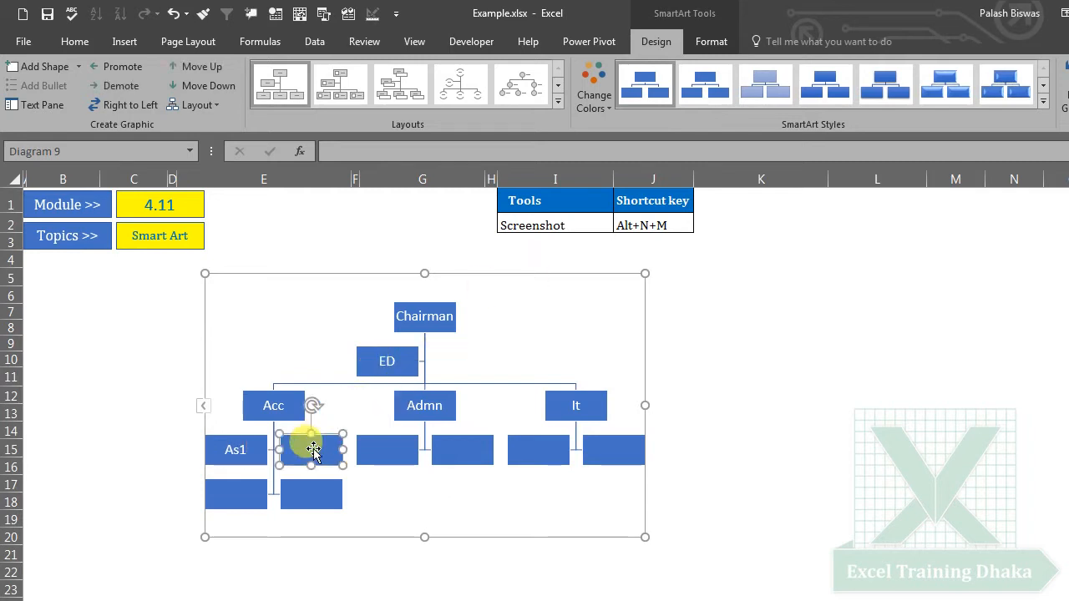
right_click(313, 451)
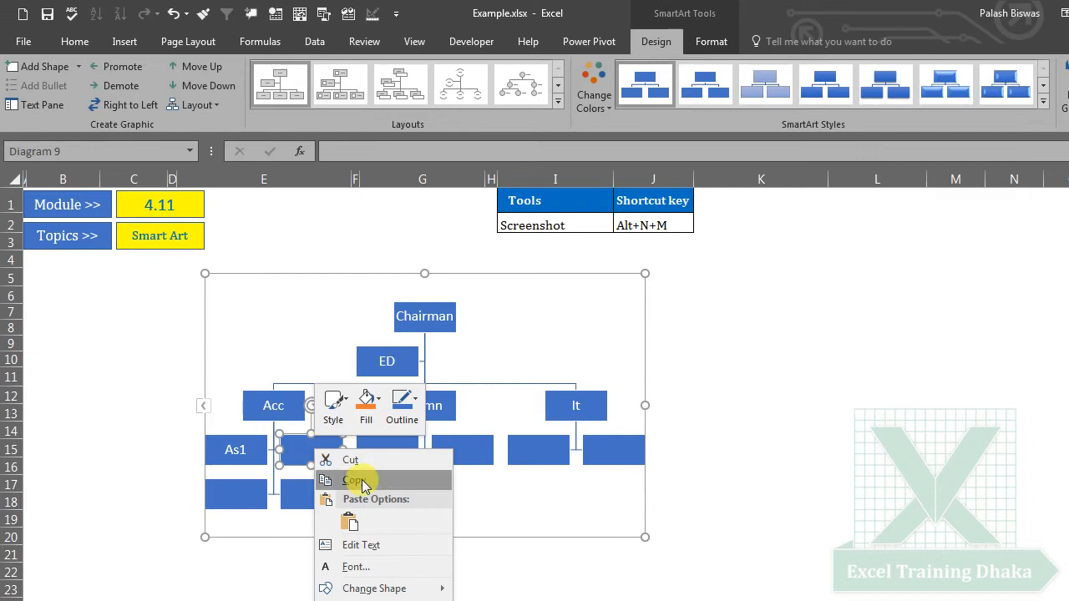
left_click(368, 546)
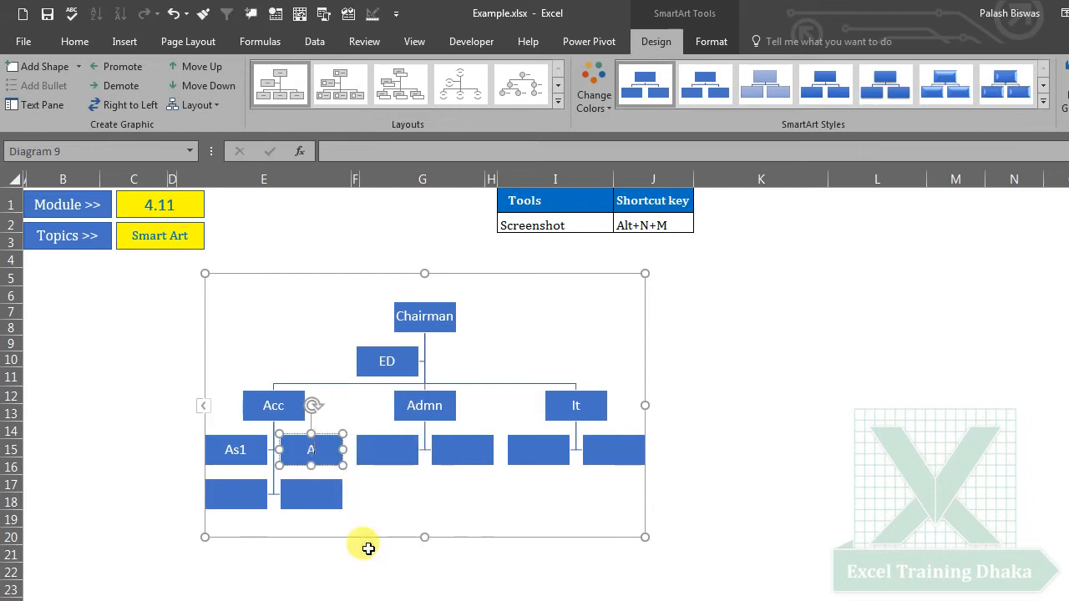
type("AS2")
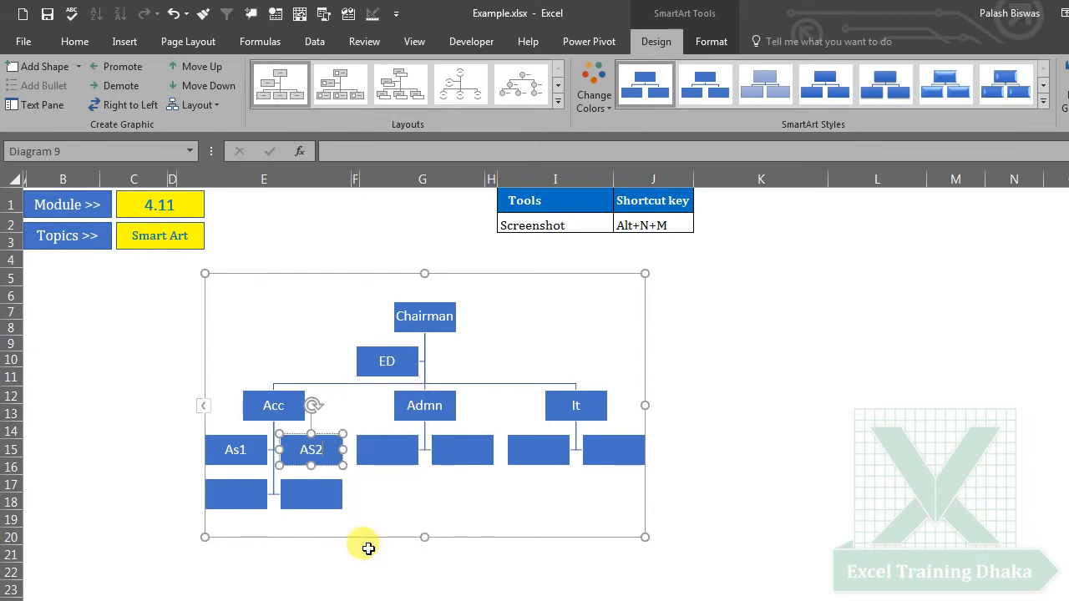
Label the lower two boxes under Acc As3 and As4, from left to right
left_click(236, 493)
right_click(235, 492)
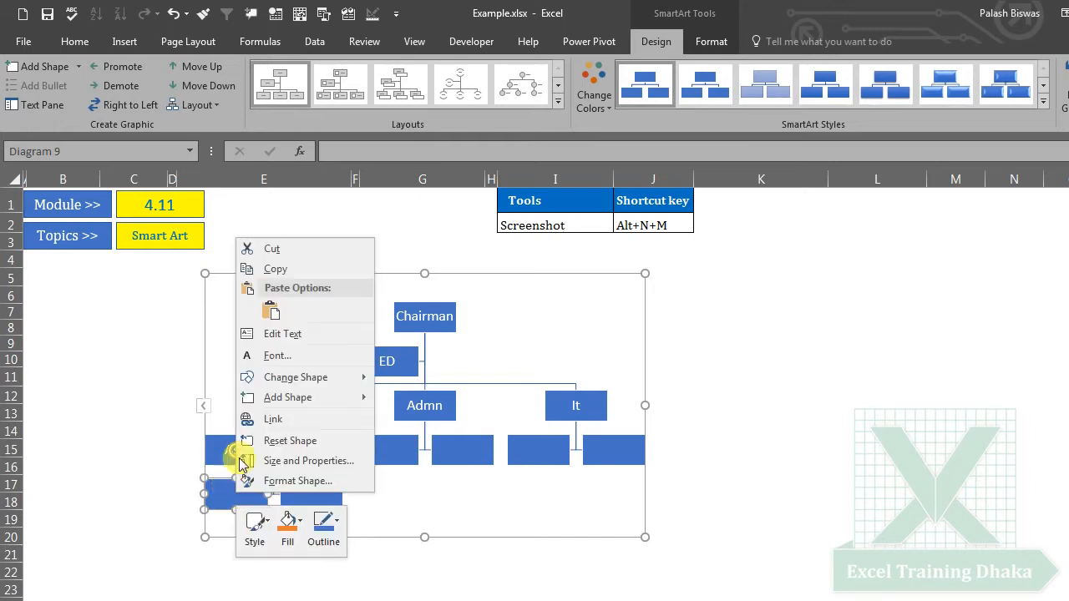
left_click(278, 334)
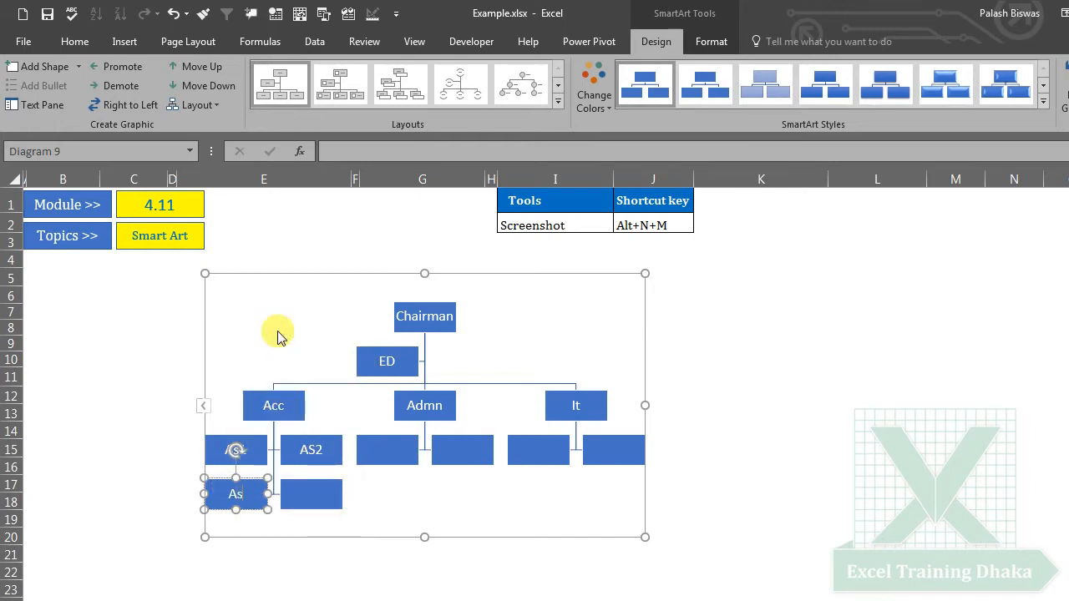
left_click(311, 497)
right_click(318, 503)
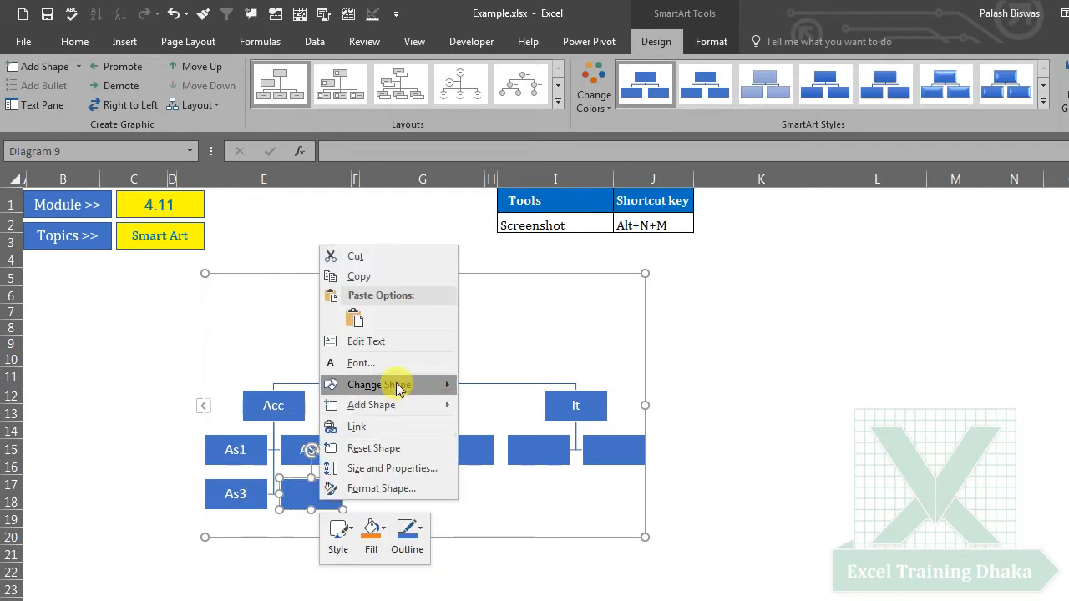
left_click(387, 345)
type("As4")
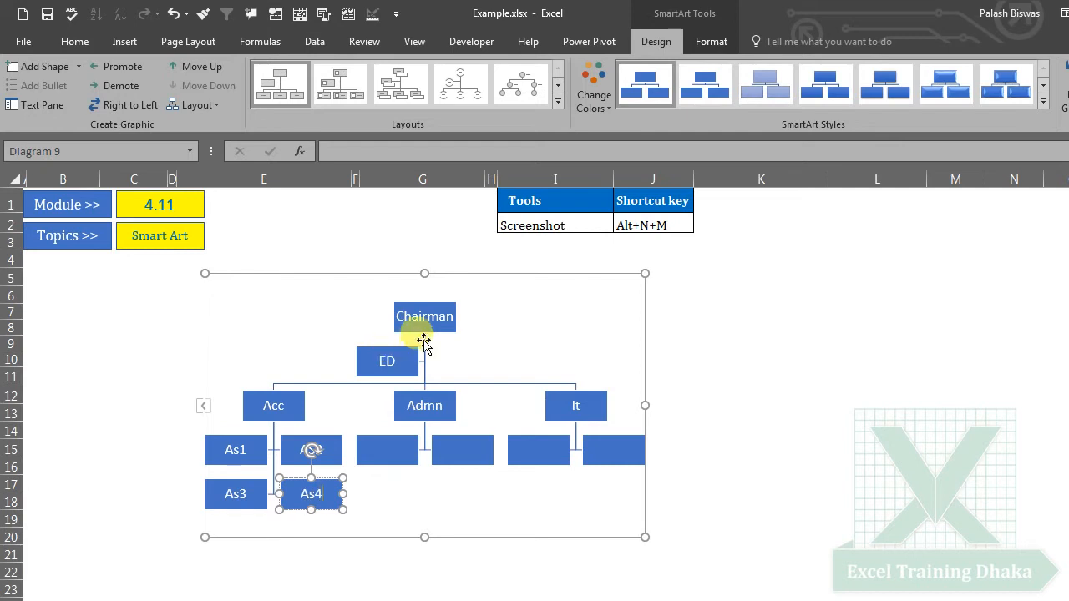
Label the two boxes under Admn AS1 and AS2, from left to right
left_click(400, 449)
right_click(400, 449)
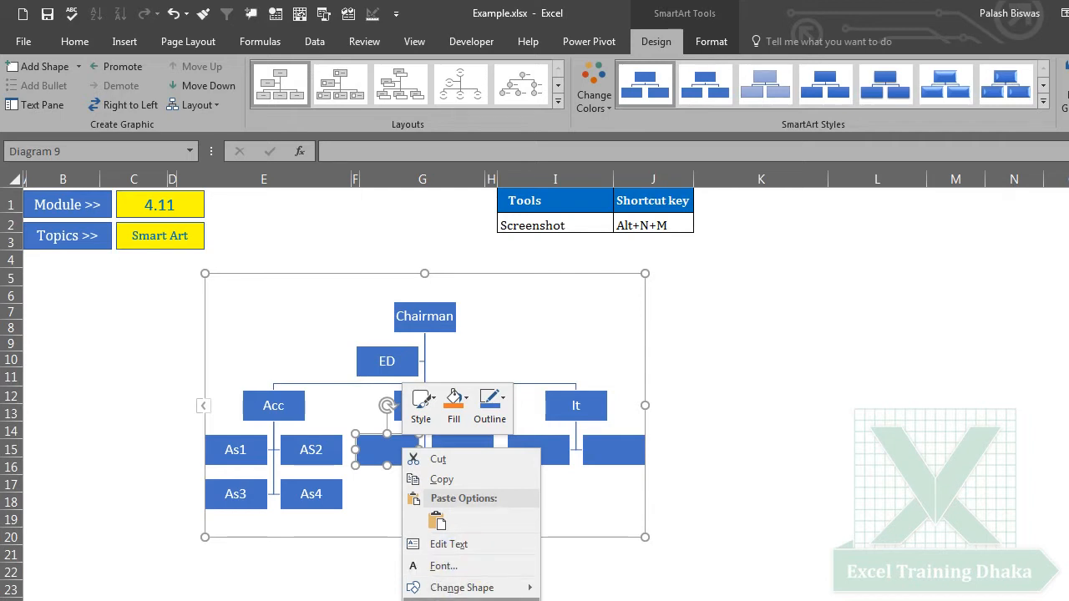
left_click(451, 544)
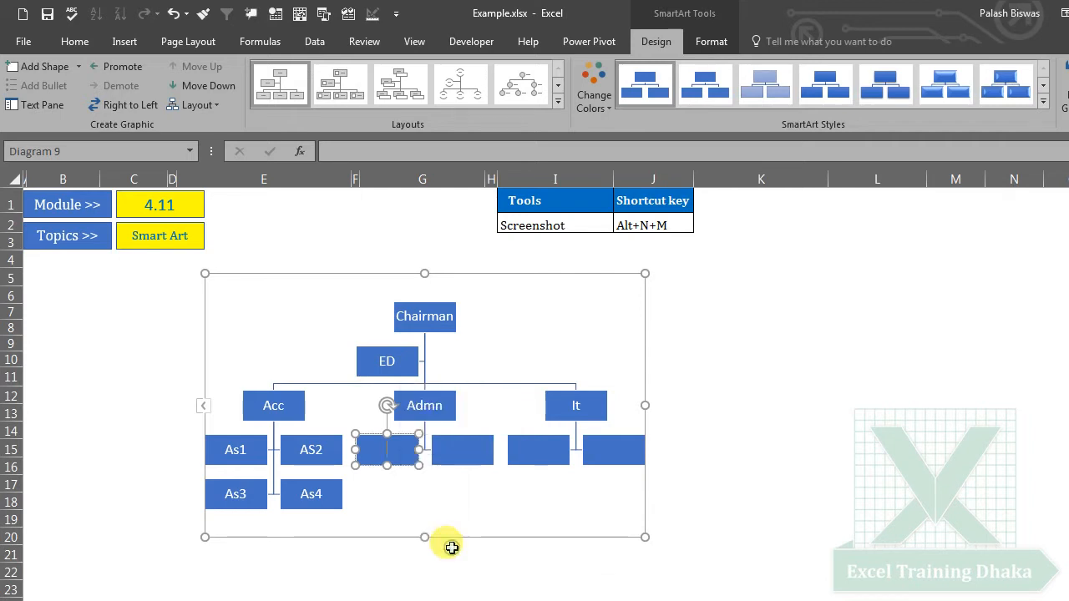
left_click(403, 491)
left_click(388, 453)
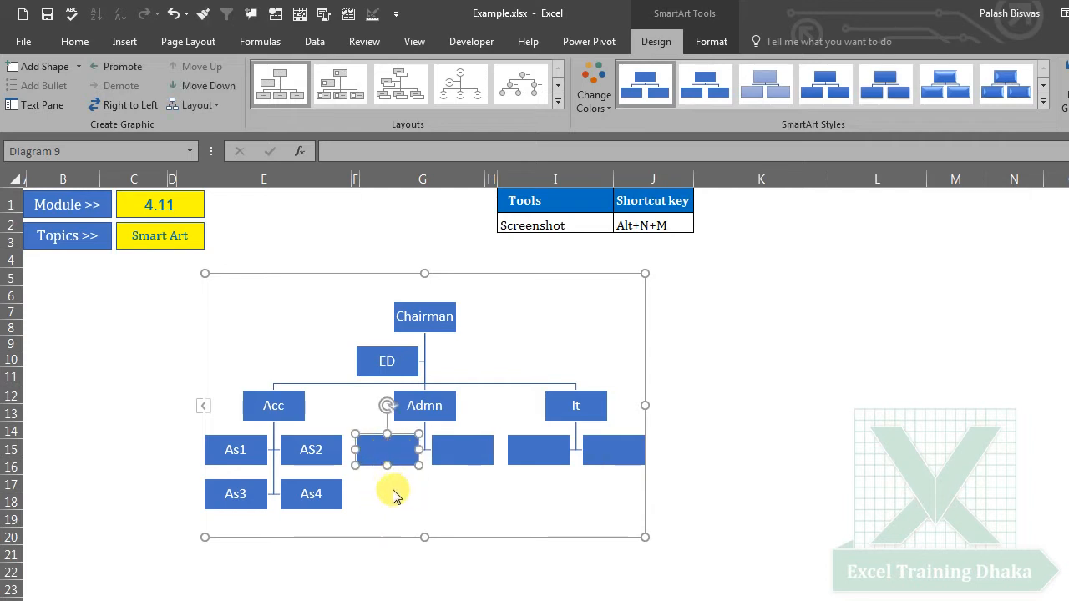
right_click(390, 446)
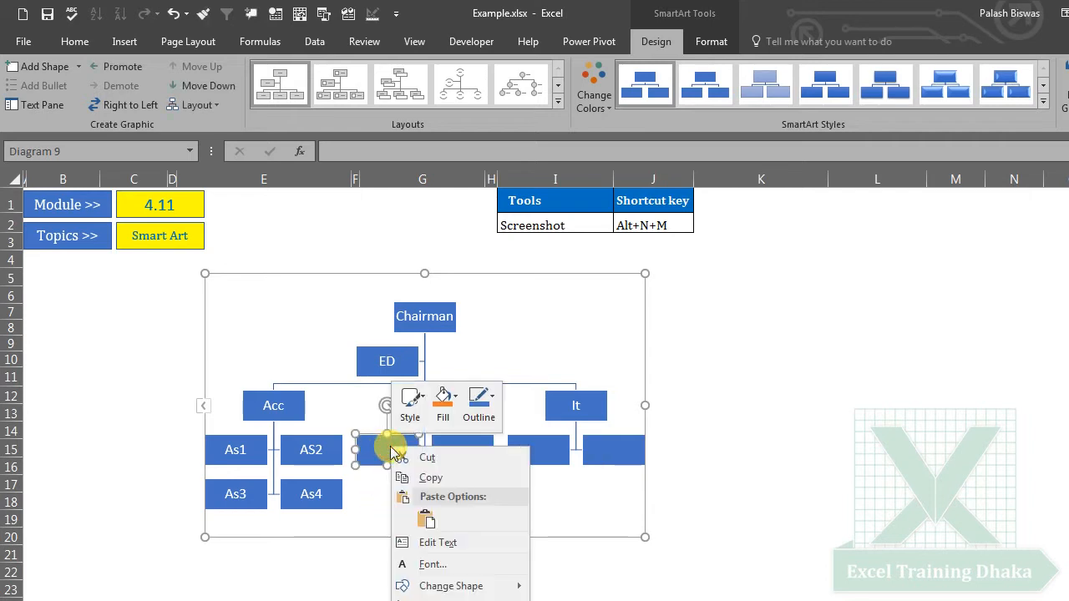
left_click(443, 542)
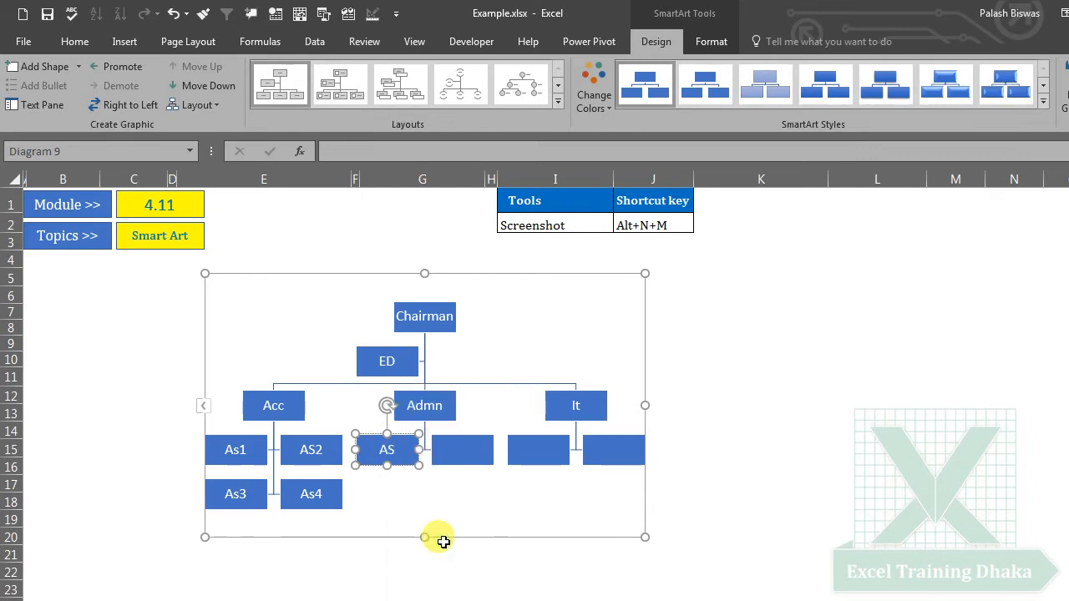
left_click(459, 453)
right_click(461, 453)
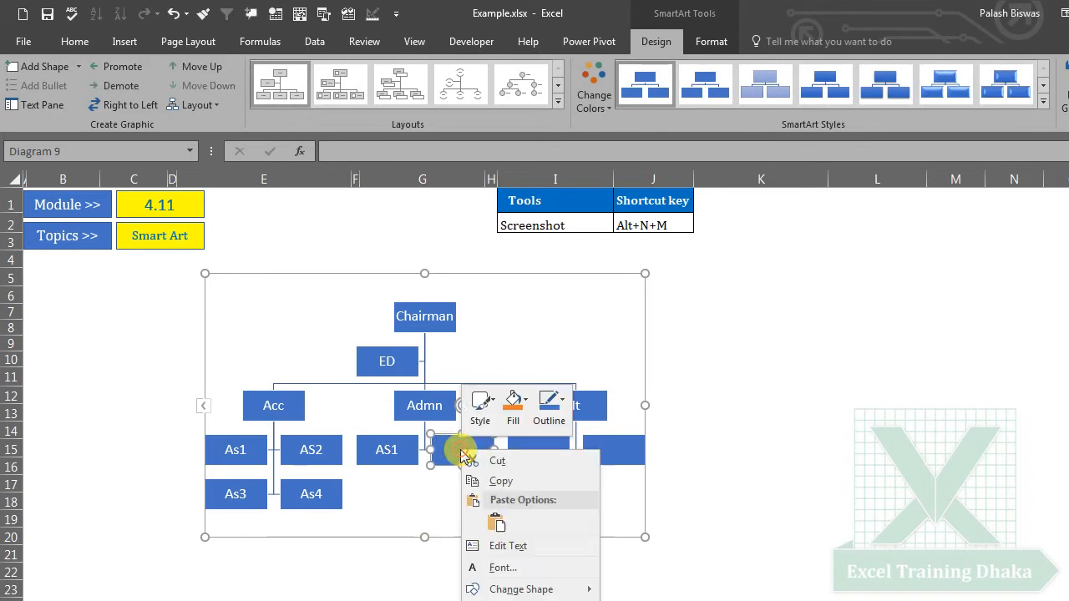
left_click(511, 547)
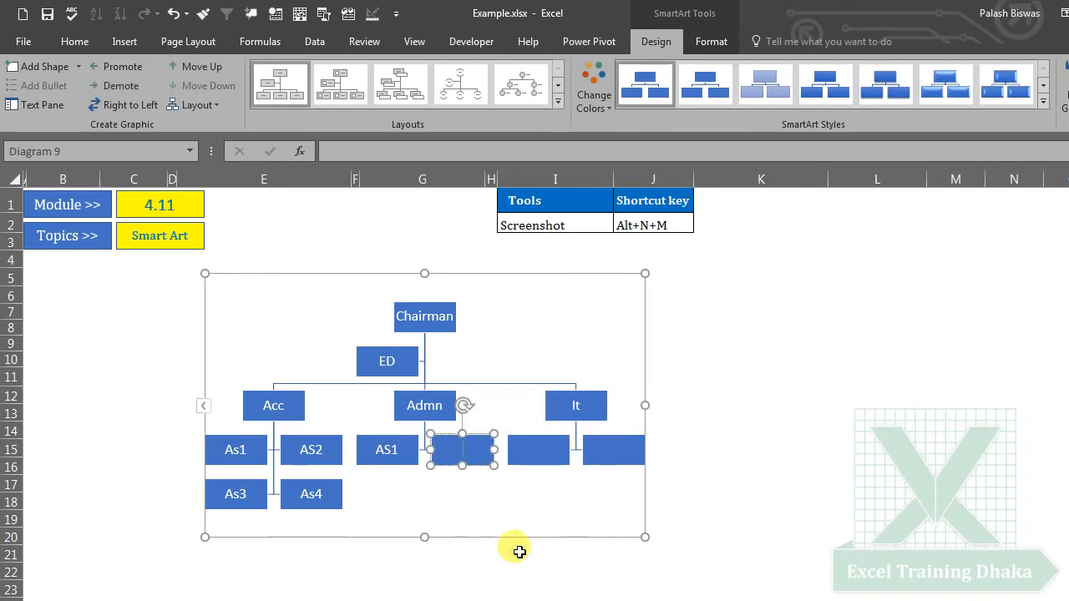
type("AS2")
Label the two boxes under It AS1 and AS2, from left to right
left_click(535, 447)
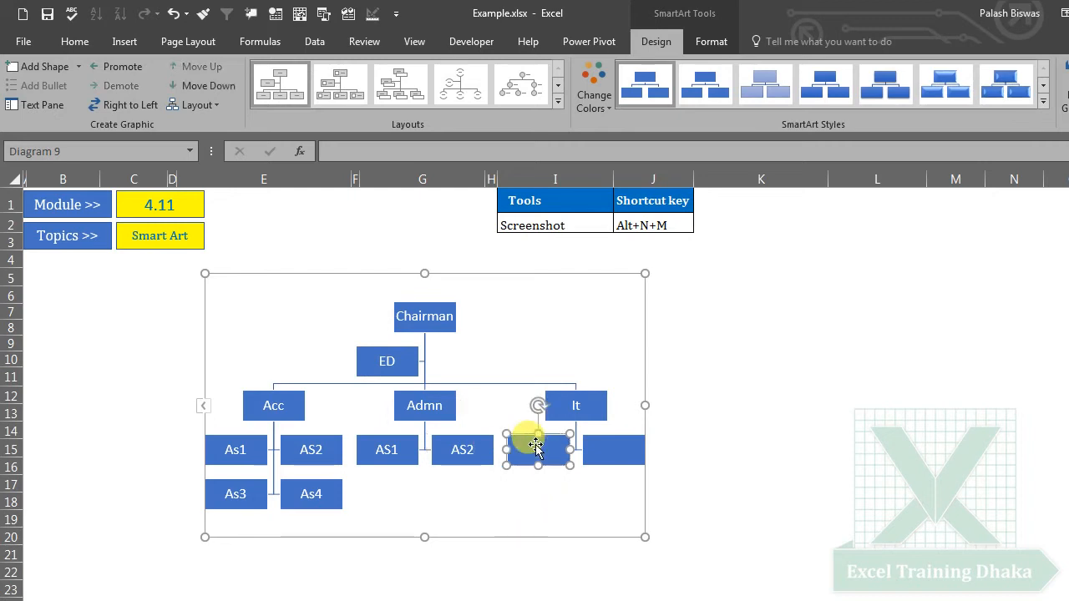
right_click(535, 446)
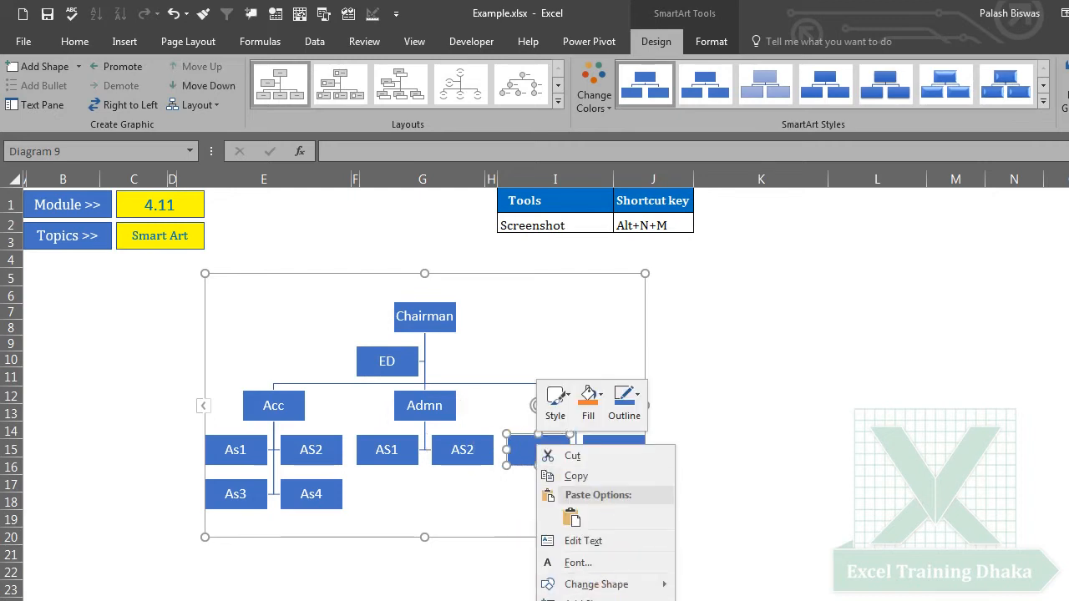
left_click(601, 539)
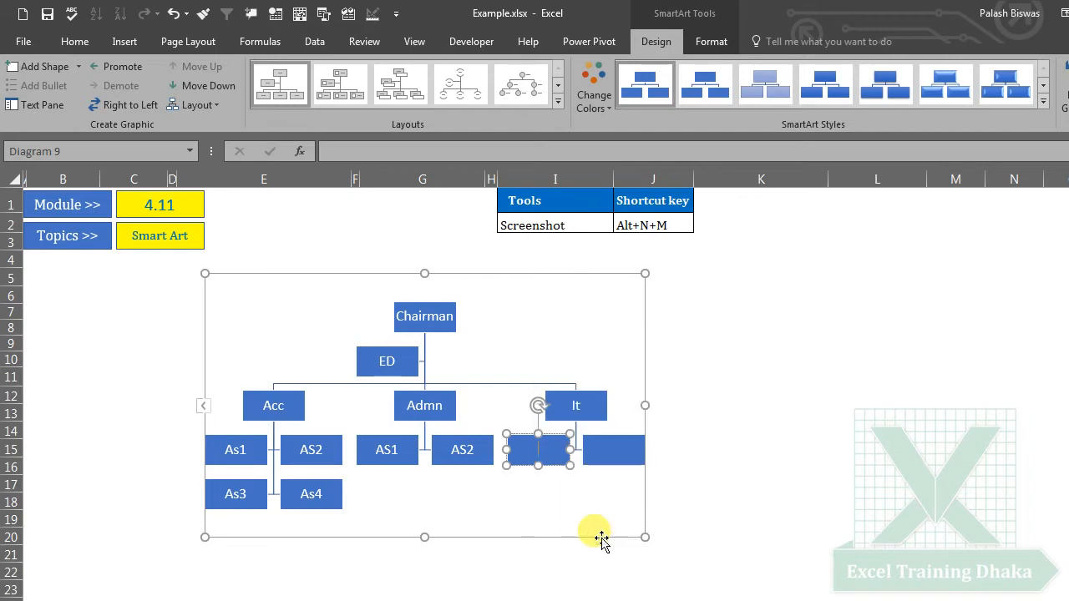
type("AS1")
left_click(605, 457)
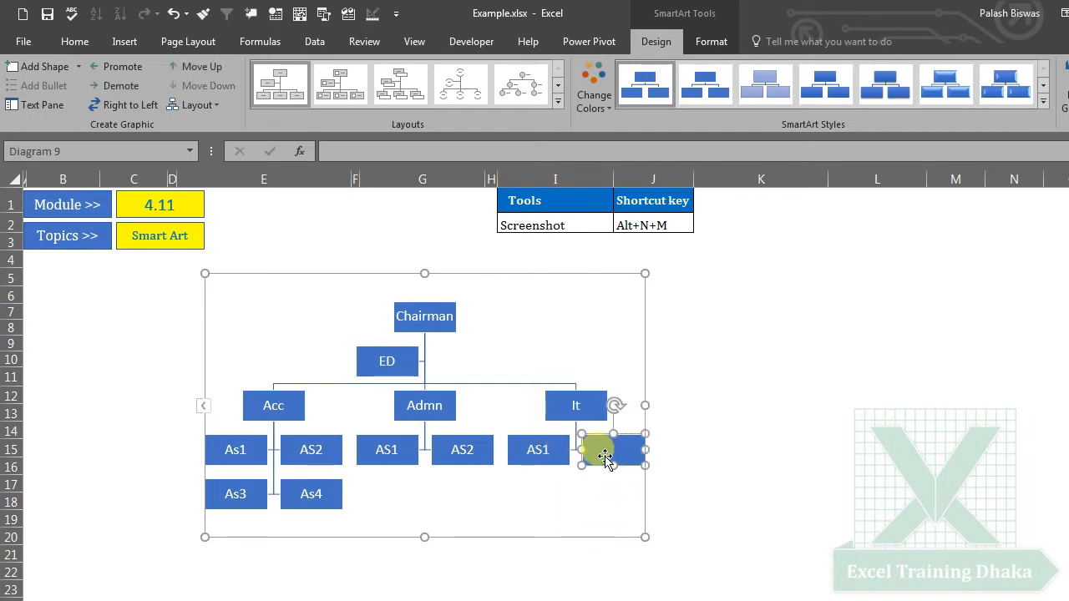
right_click(605, 455)
left_click(663, 552)
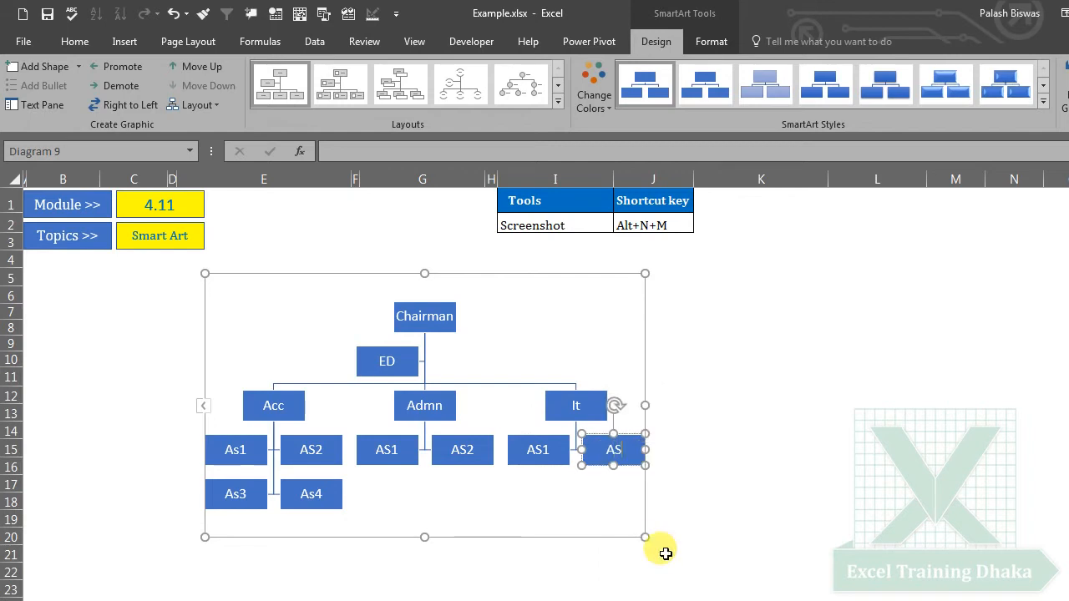
left_click(756, 449)
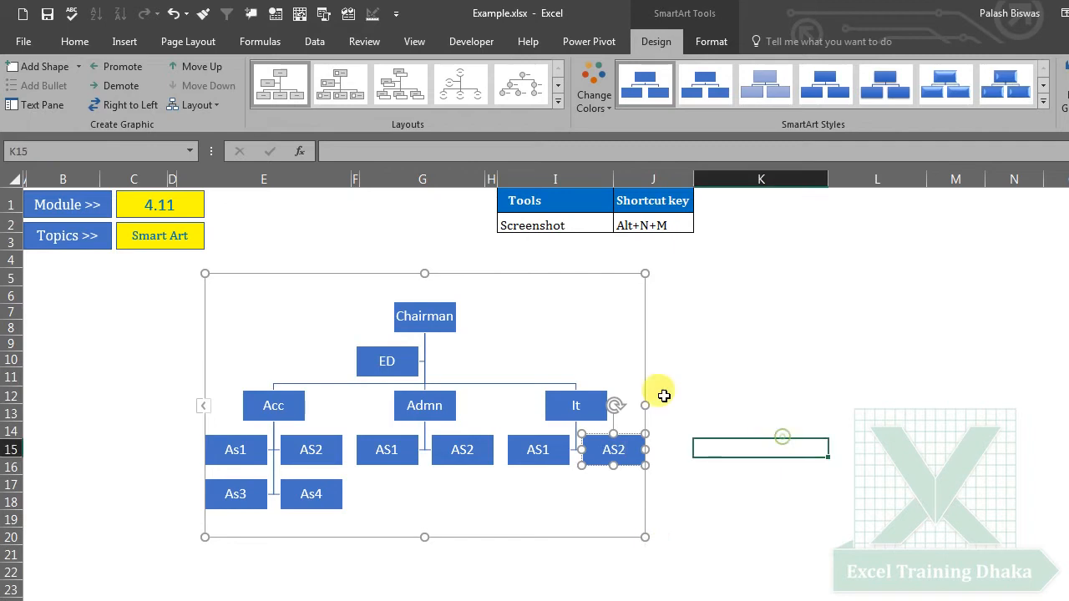
Recolor the whole chart with the Colorful variant that uses an orange top box, gold middle boxes and blue assistant boxes
left_click(505, 342)
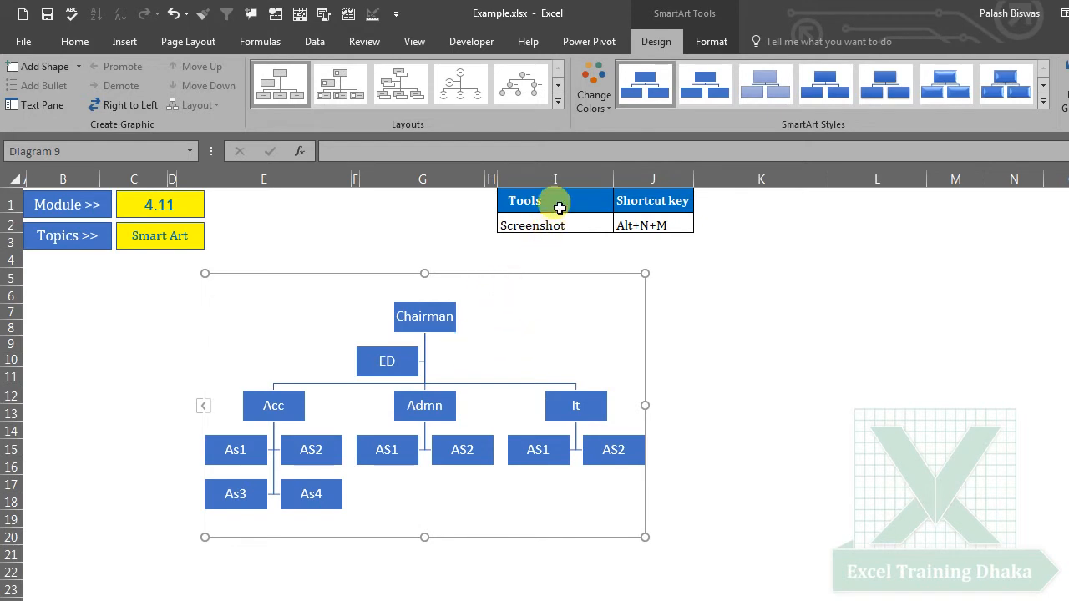
left_click(591, 87)
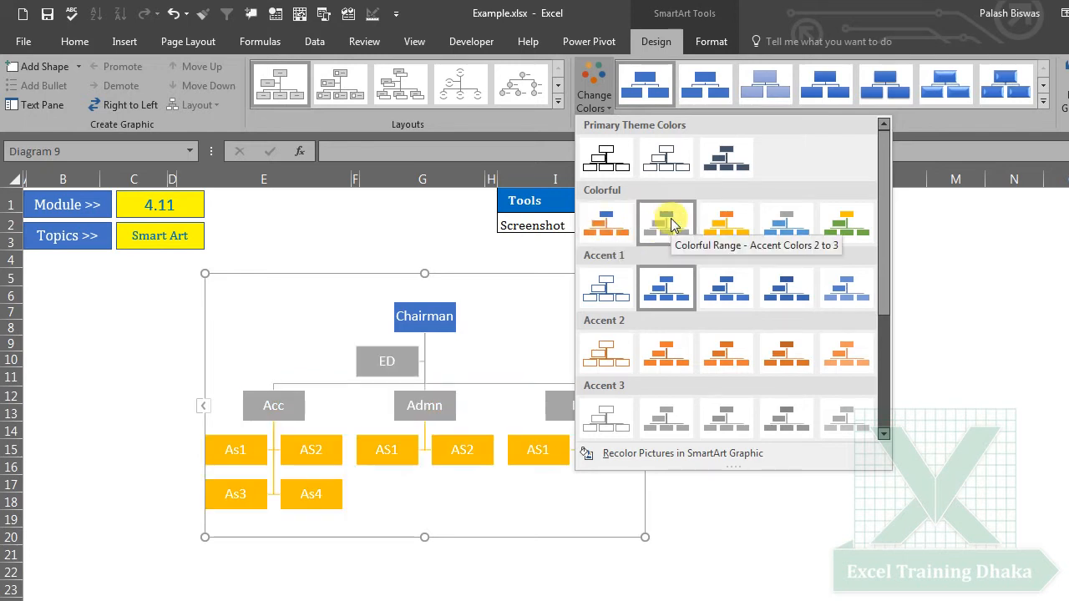
left_click(720, 220)
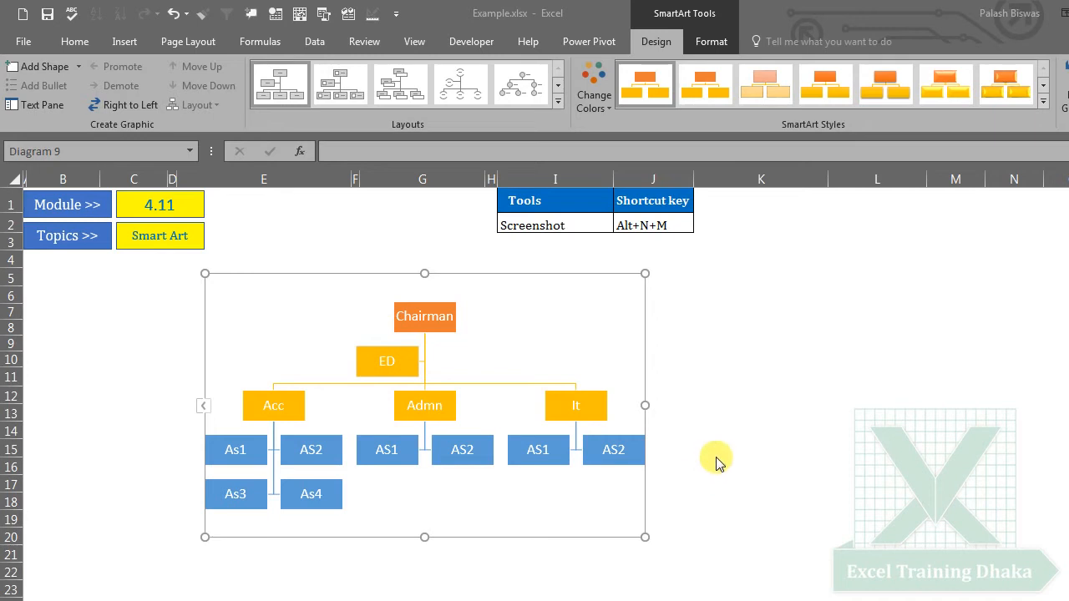
left_click(550, 281)
left_click(774, 278)
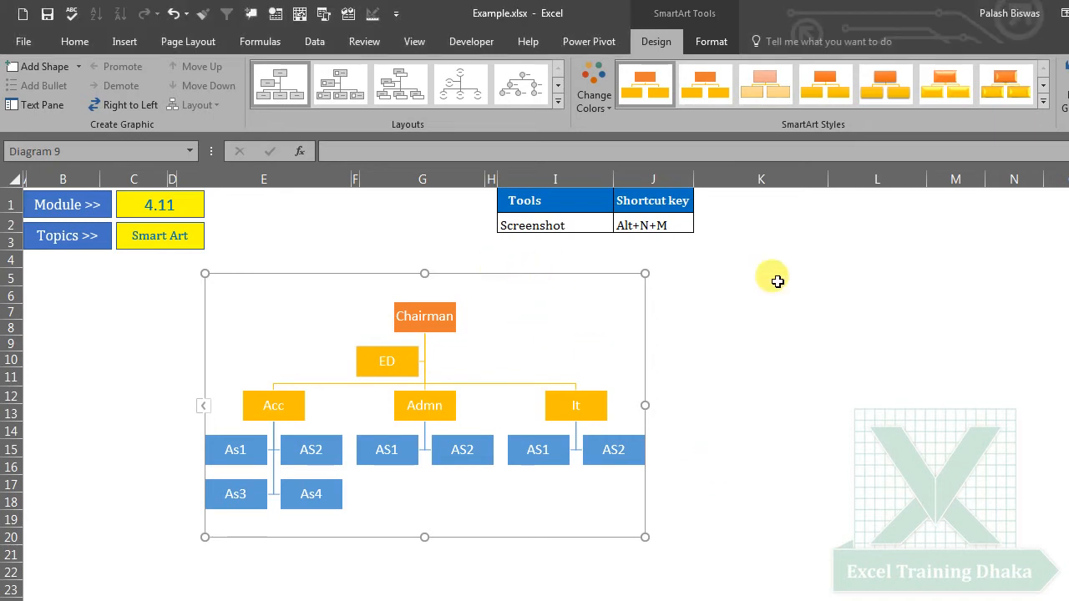
left_click(505, 288)
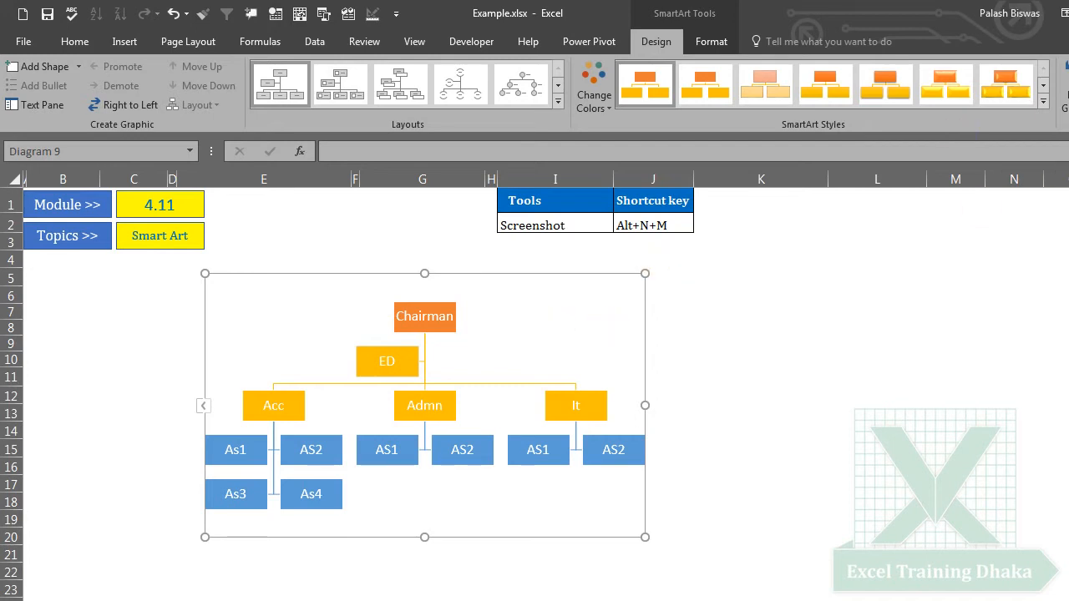
Restore the workbook window to a smaller size, reposition it, and convert the SmartArt chart to shapes
key("super+Down")
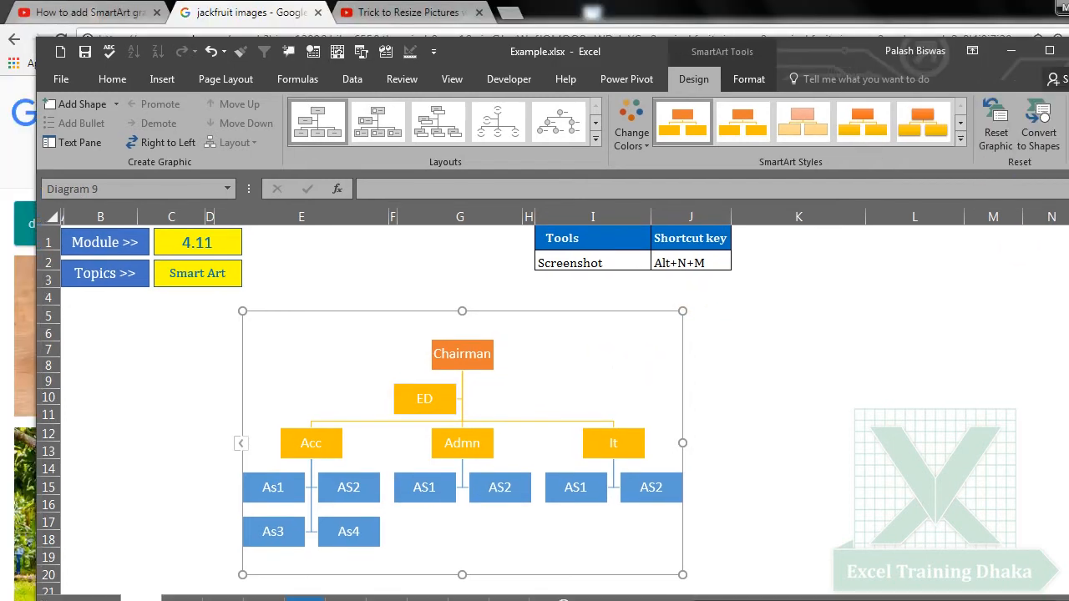
left_click_drag(844, 44, 809, 14)
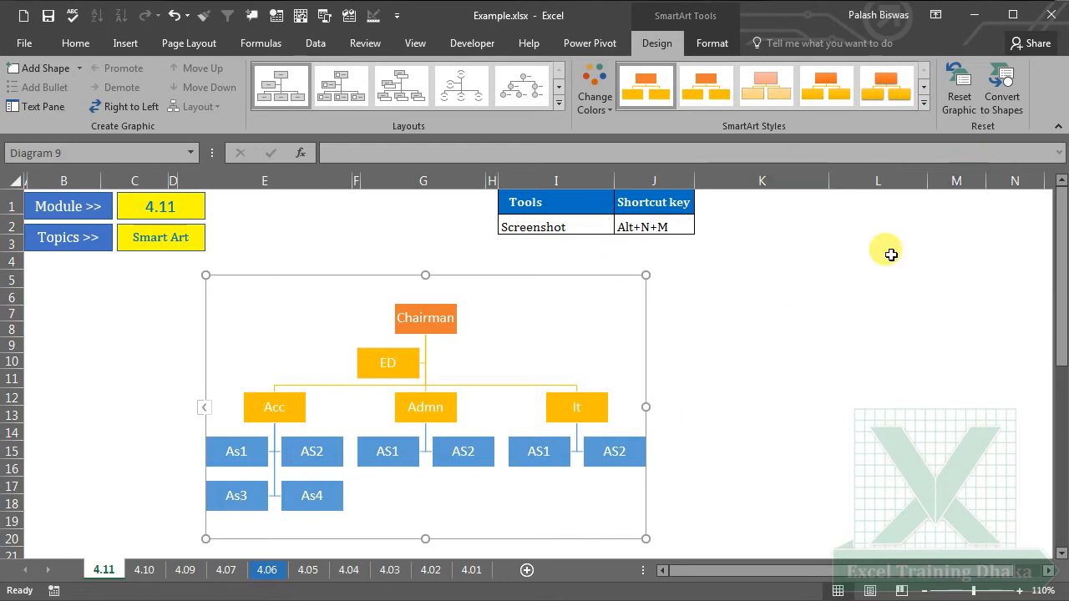
left_click(1007, 90)
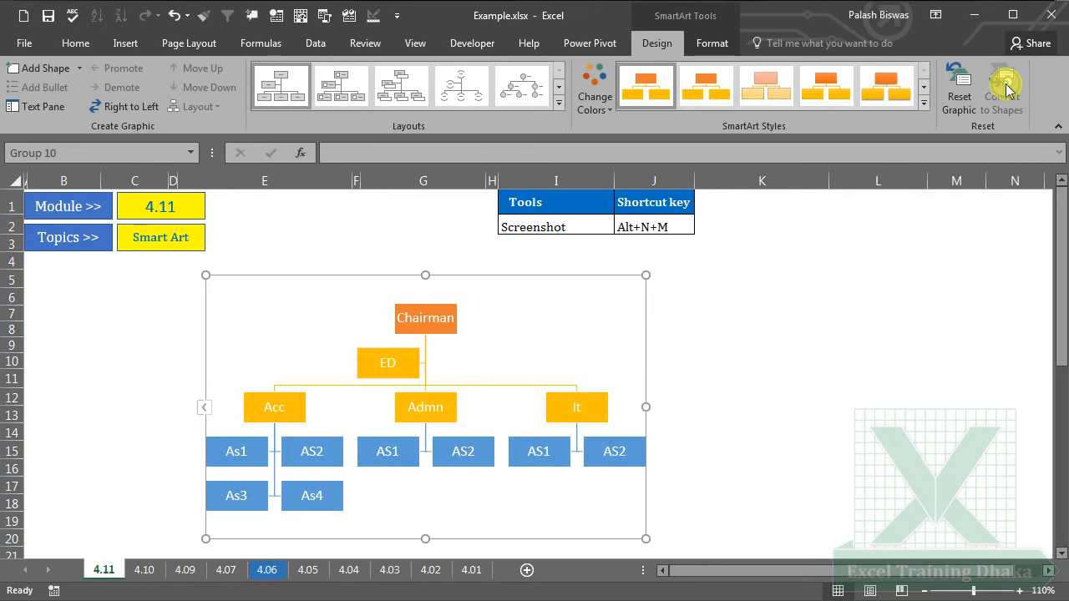
left_click(812, 430)
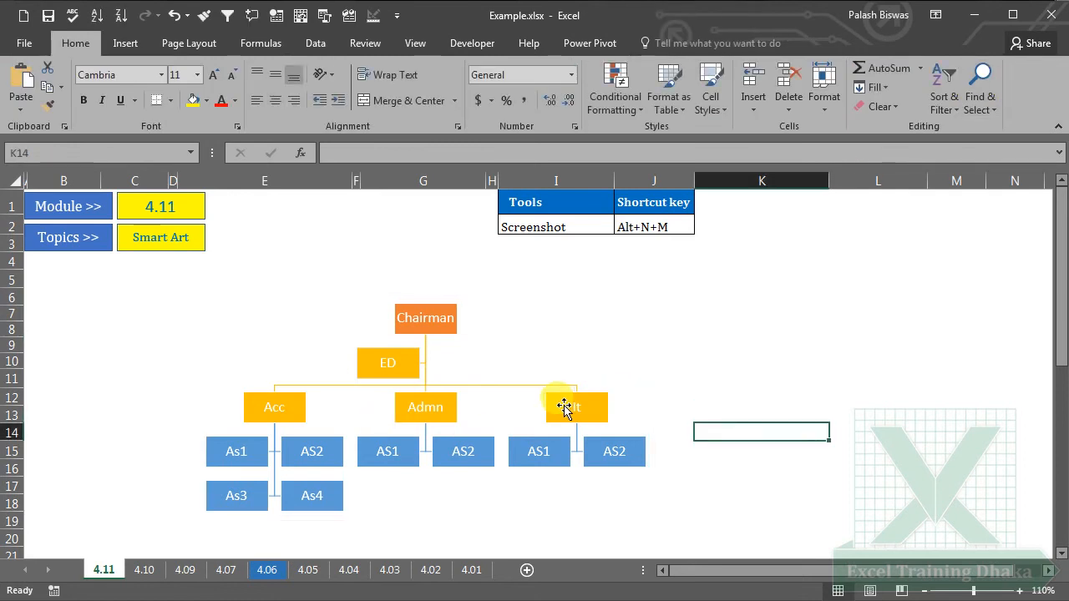
Examine whether single boxes such as Chairman and the AS2 box under Admn can be selected within the converted group
left_click(428, 330)
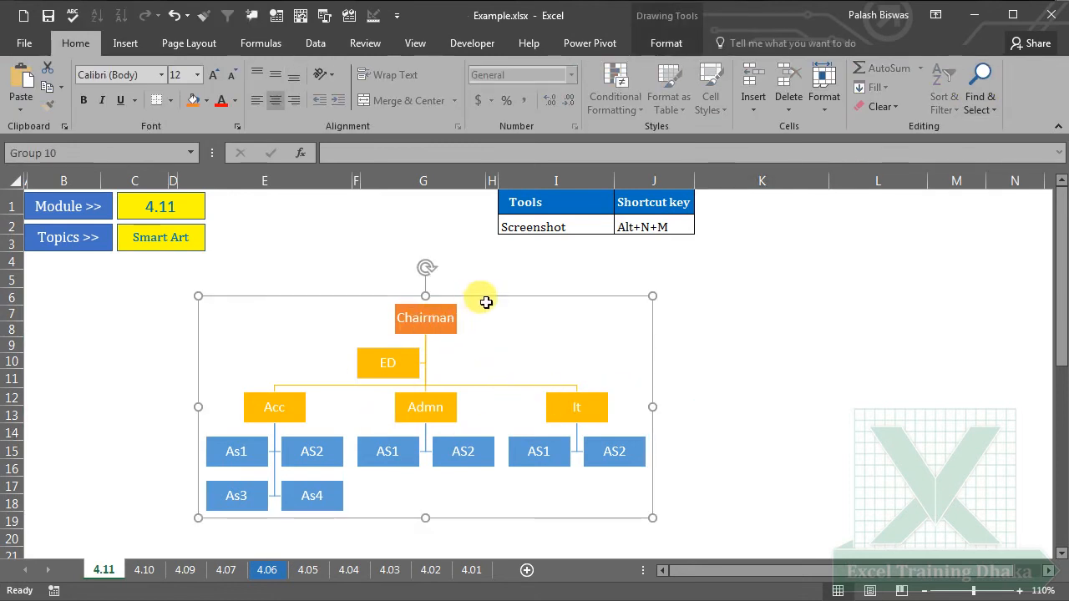
left_click(455, 311)
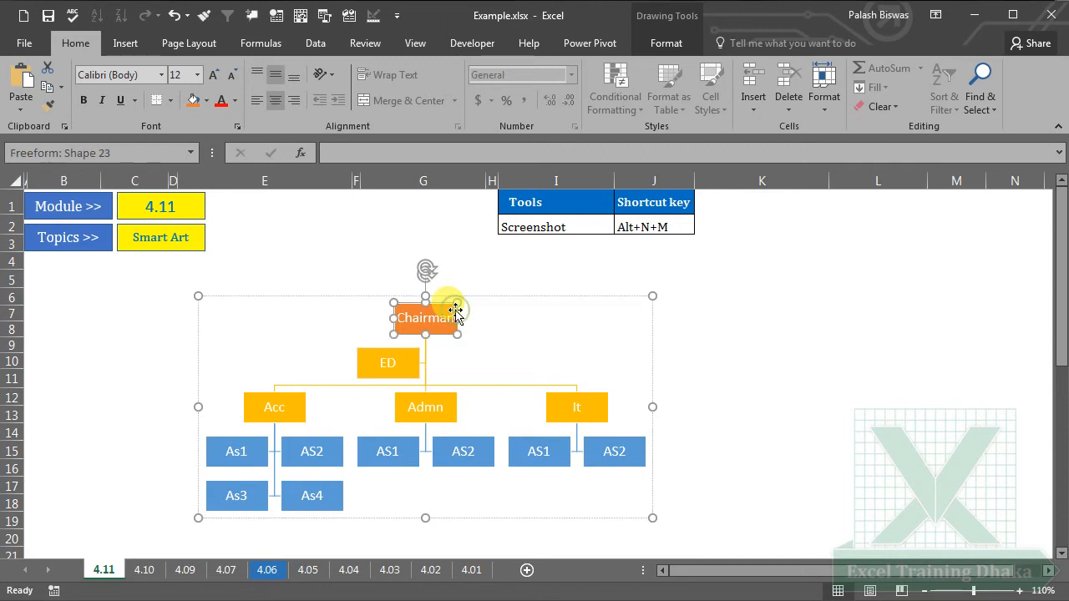
left_click(415, 352)
left_click(906, 357)
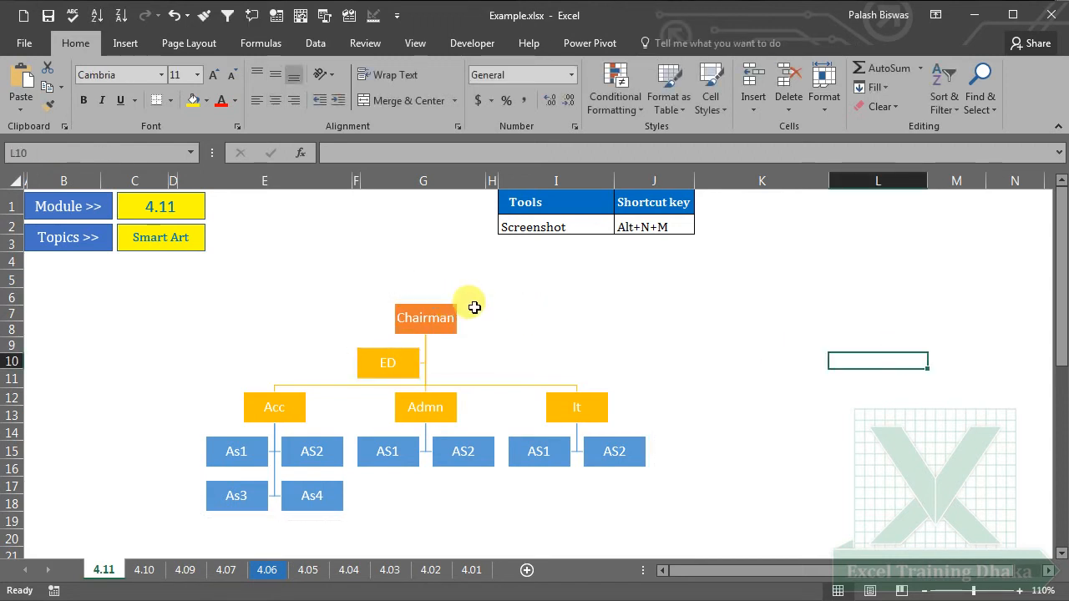
left_click(451, 313)
left_click(455, 315)
left_click(792, 346)
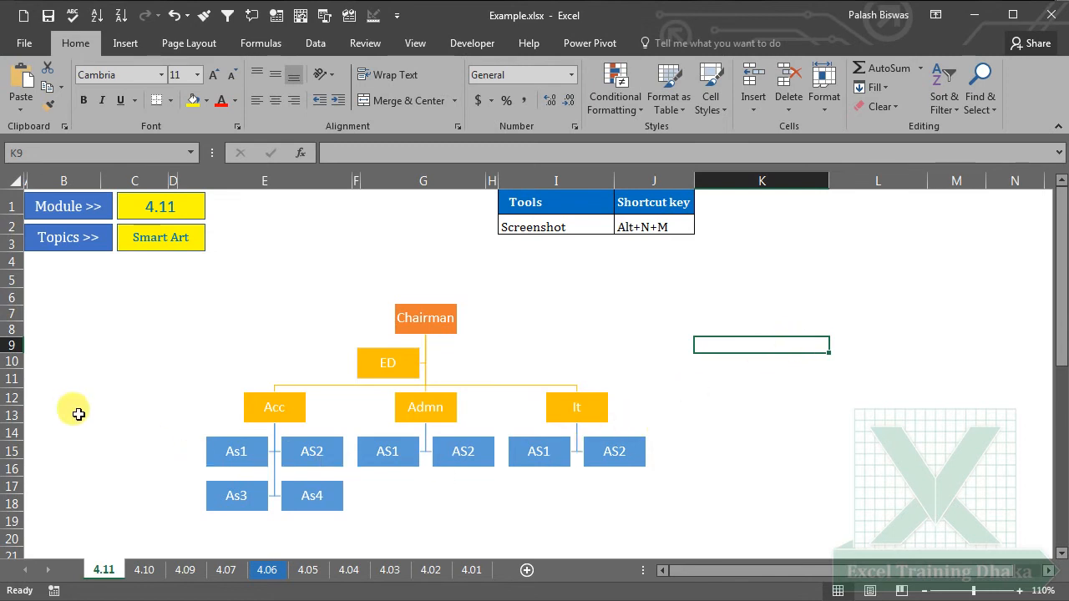
left_click(479, 466)
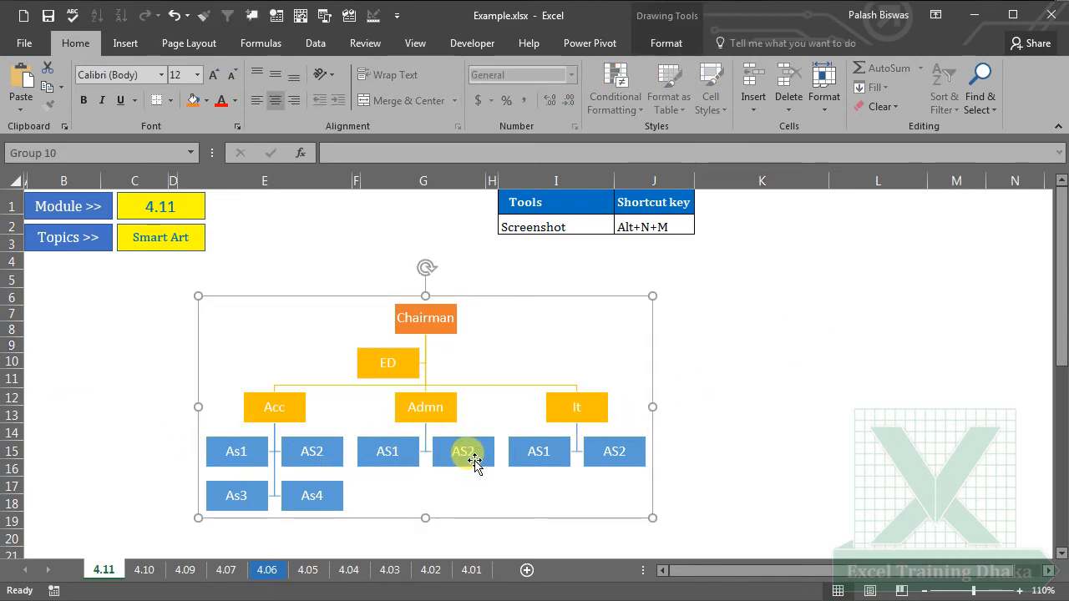
left_click(476, 465)
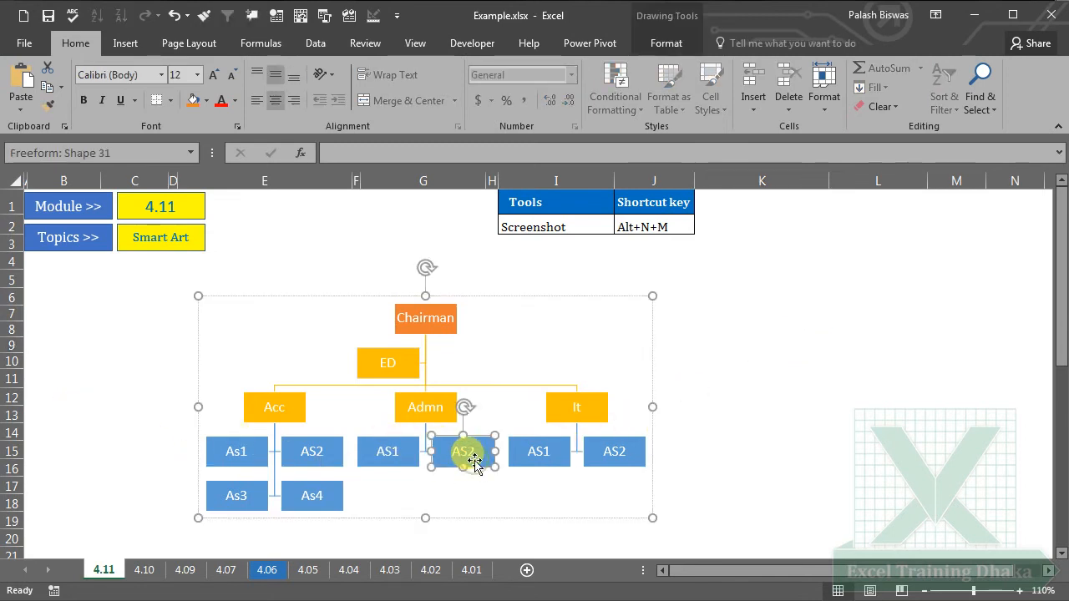
Enter Excel training Dhaka in cell B10
left_click(58, 357)
type("Excel training Dha")
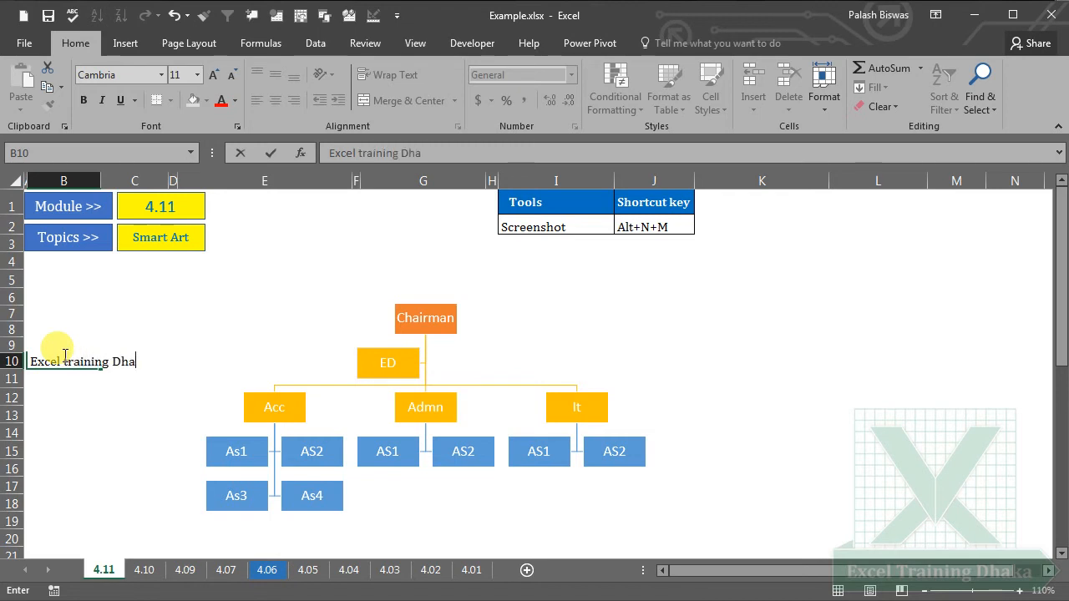
type("ka")
left_click(82, 430)
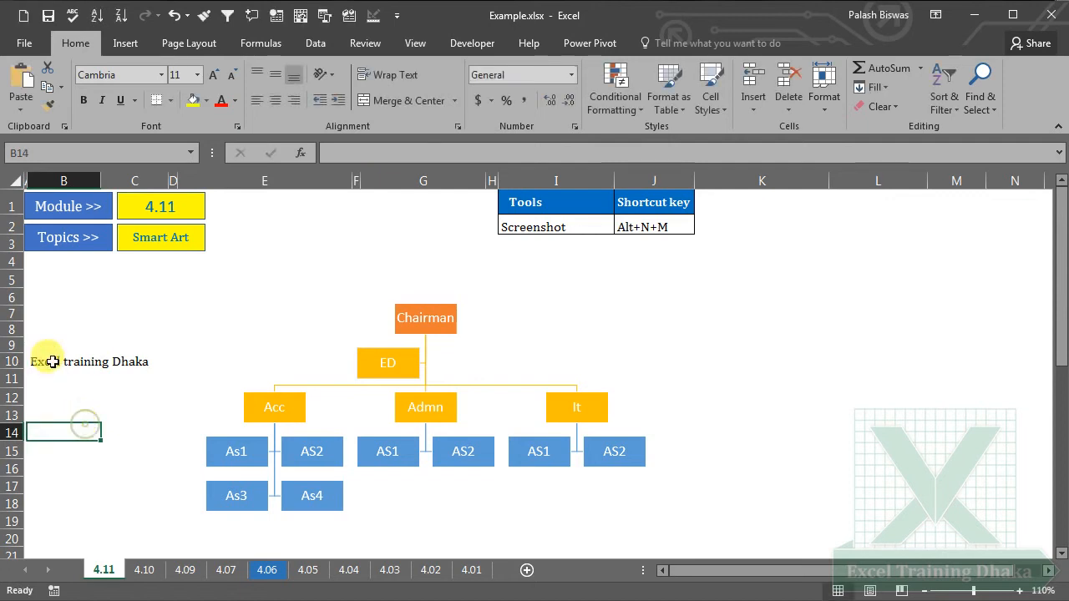
mouse_move(43, 359)
left_mouse_down()
mouse_move(42, 382)
mouse_move(42, 359)
left_mouse_up()
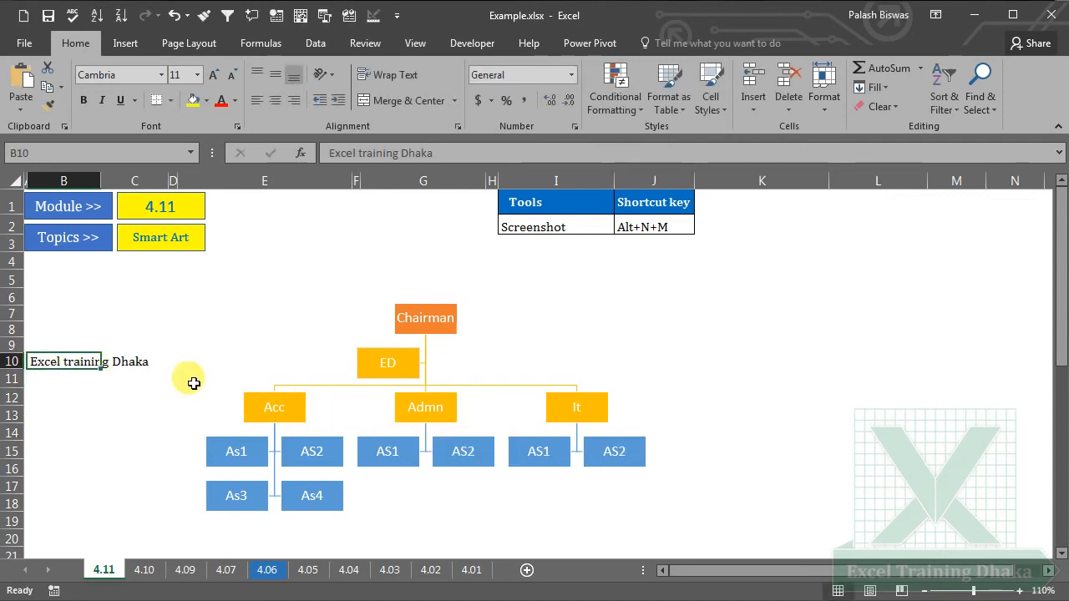
left_click(52, 377)
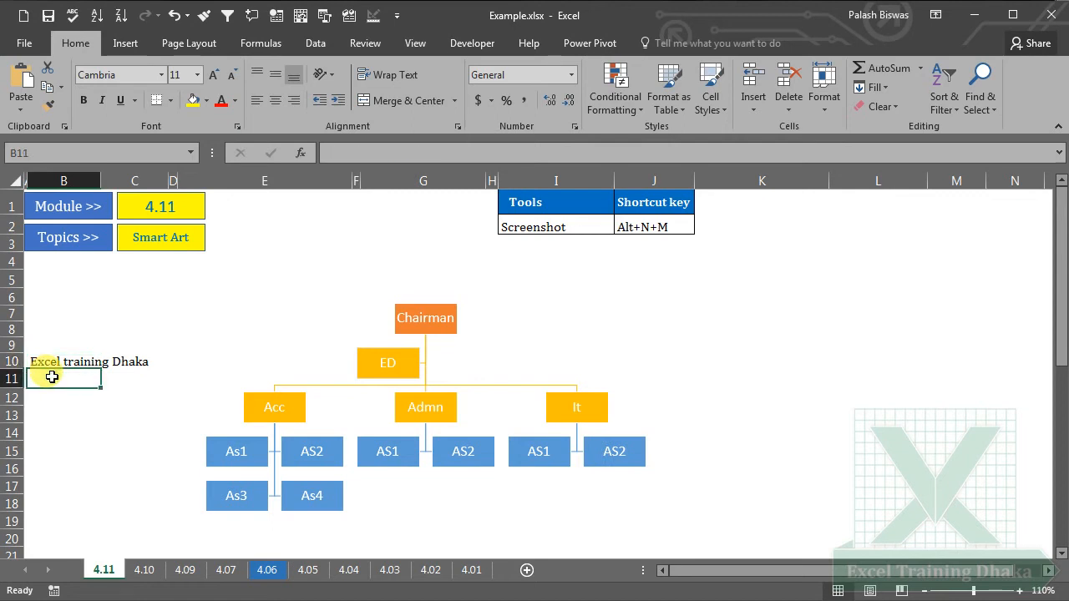
left_click(48, 361)
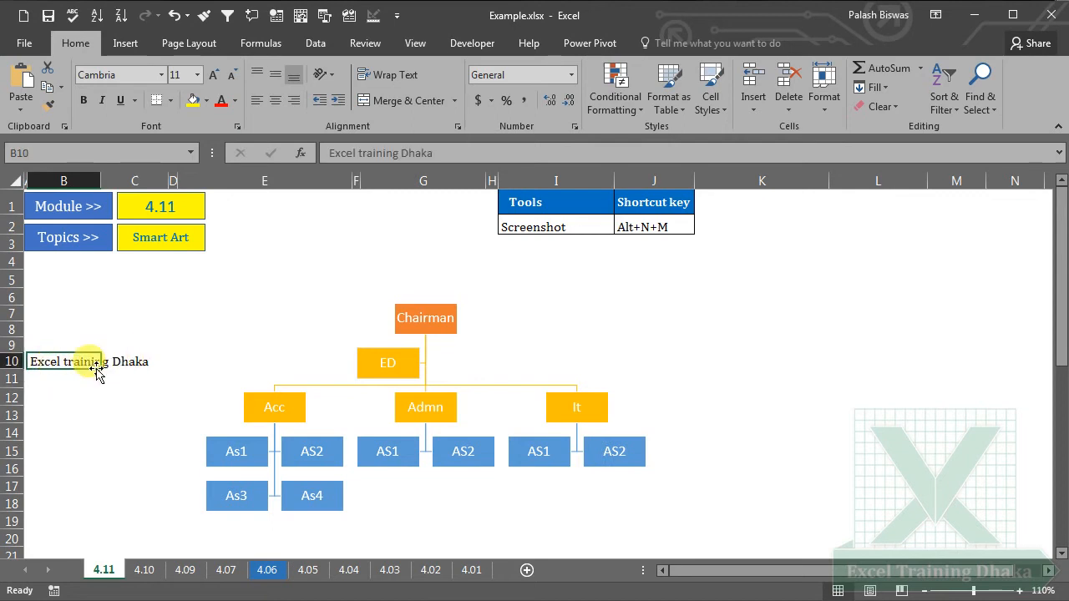
Enter Dhaka in cell B11 and Bangladesh in cell B12
left_click(53, 375)
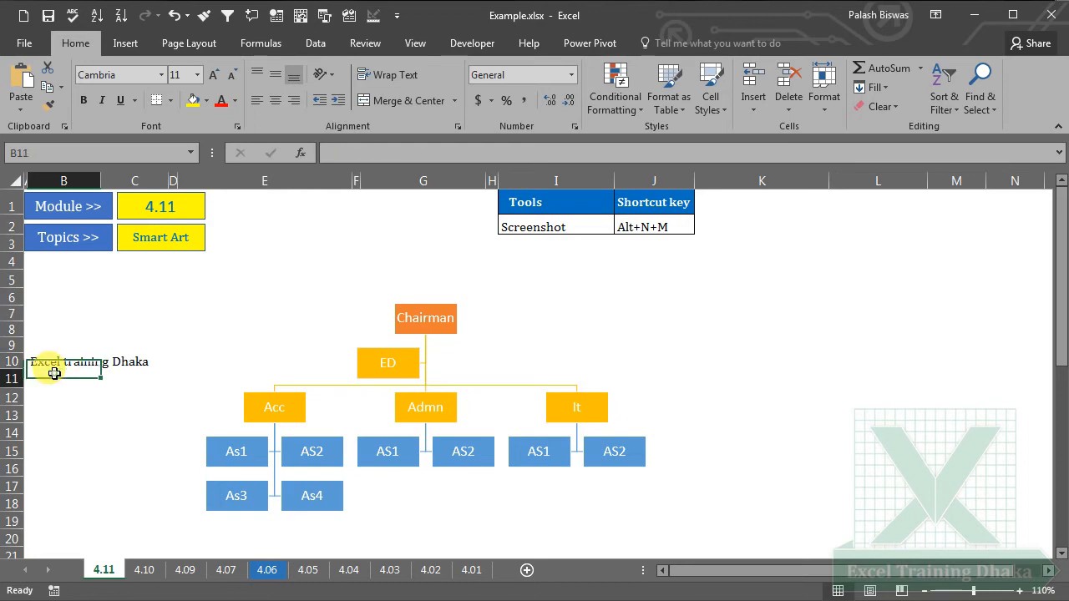
type("Dhaka")
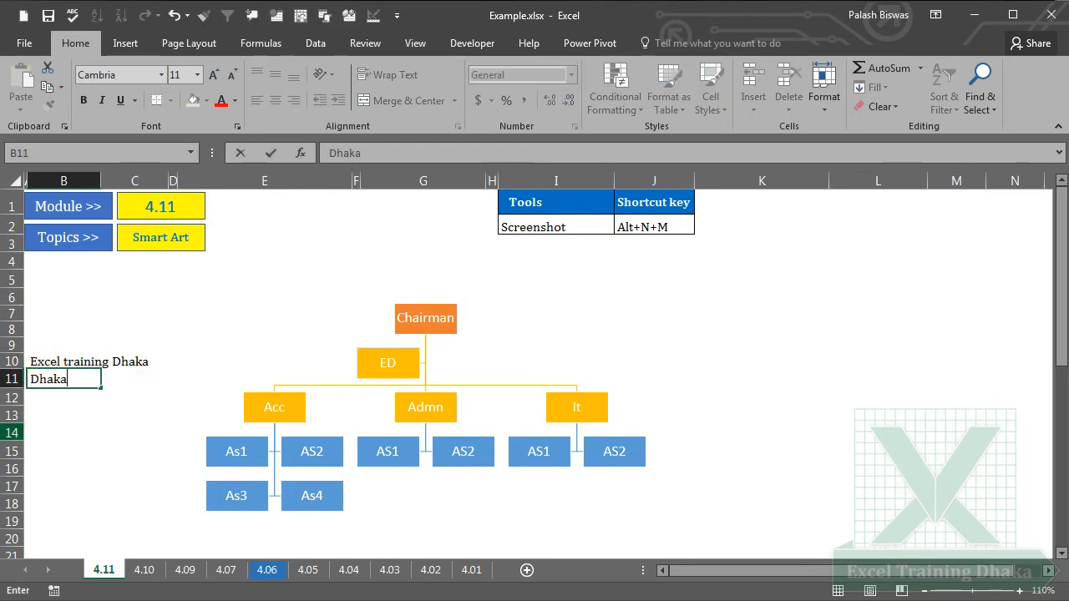
left_click(48, 401)
type("Banglades")
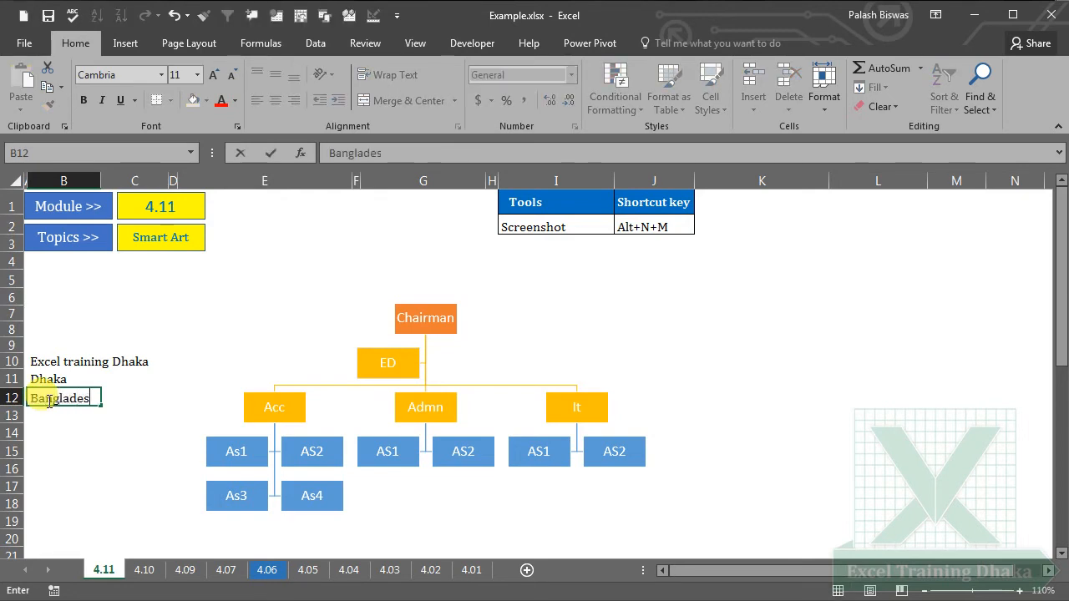
type("h")
left_click(93, 454)
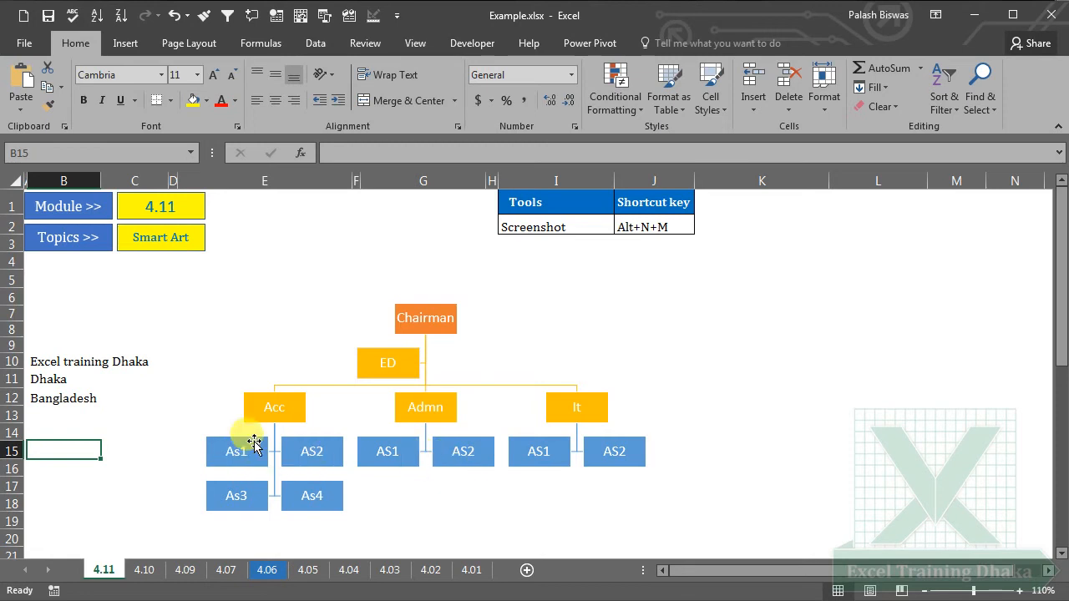
Link the text of the Acc box to cell B10 with the formula =$B$10
left_click(286, 413)
left_click(283, 409)
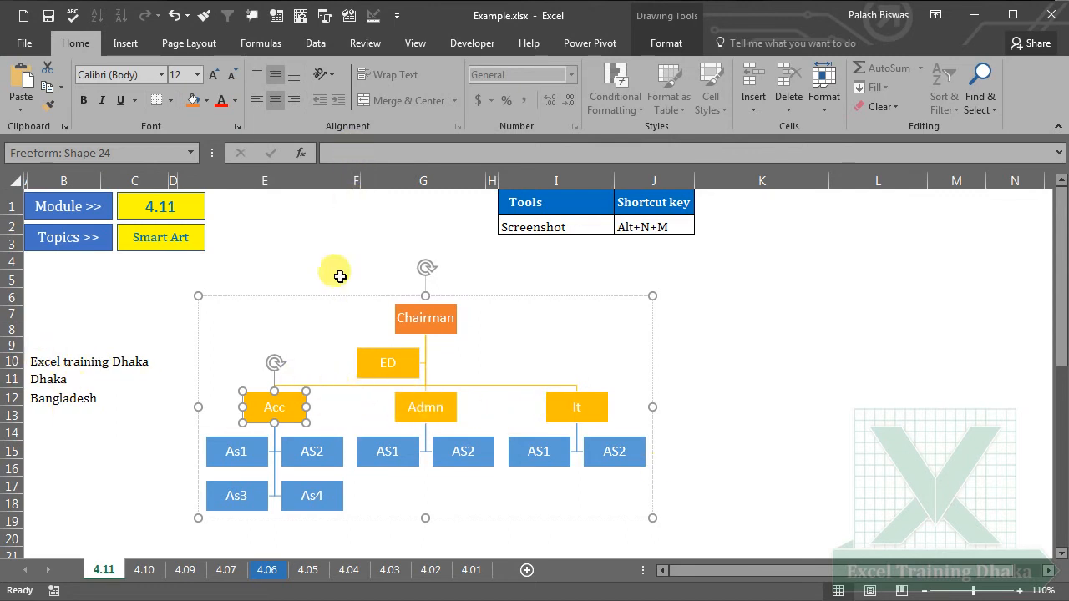
left_click(353, 152)
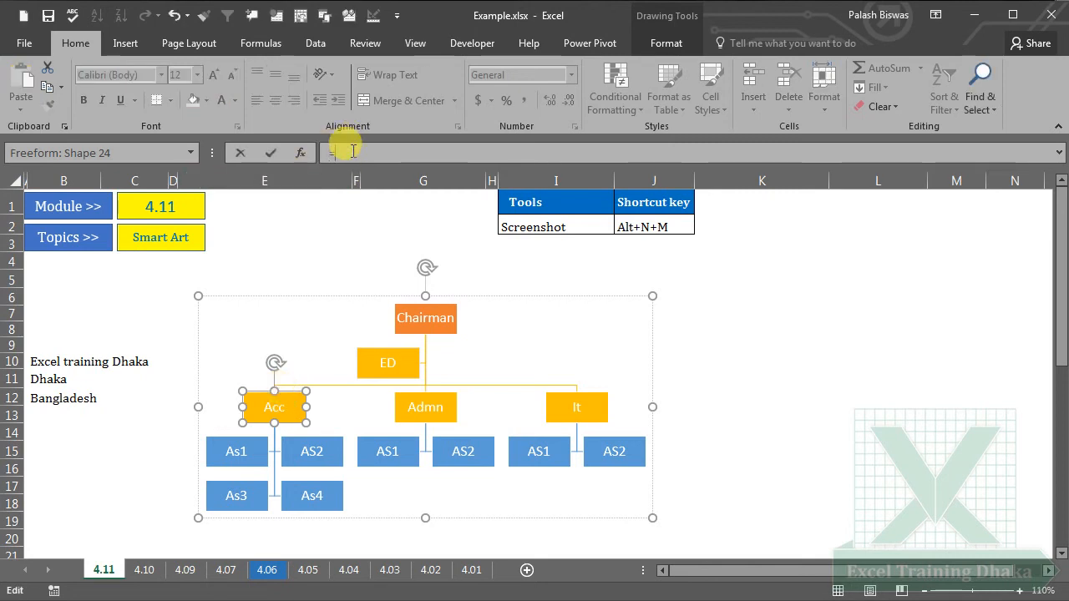
type("=")
left_click(40, 363)
key("Return")
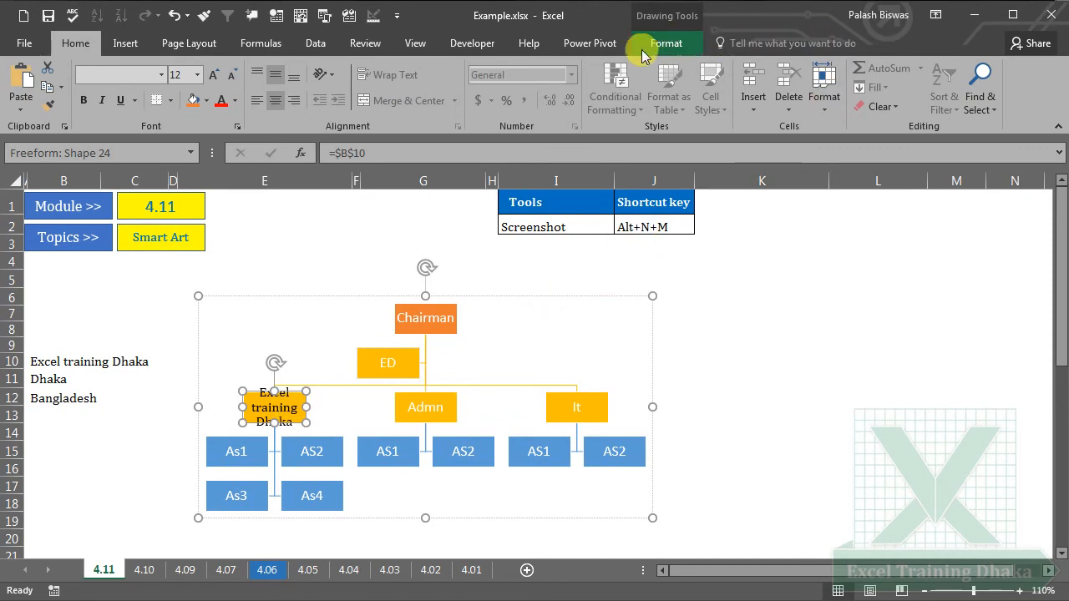
Widen the box linked to cell B10 to 1.1"
left_click(666, 49)
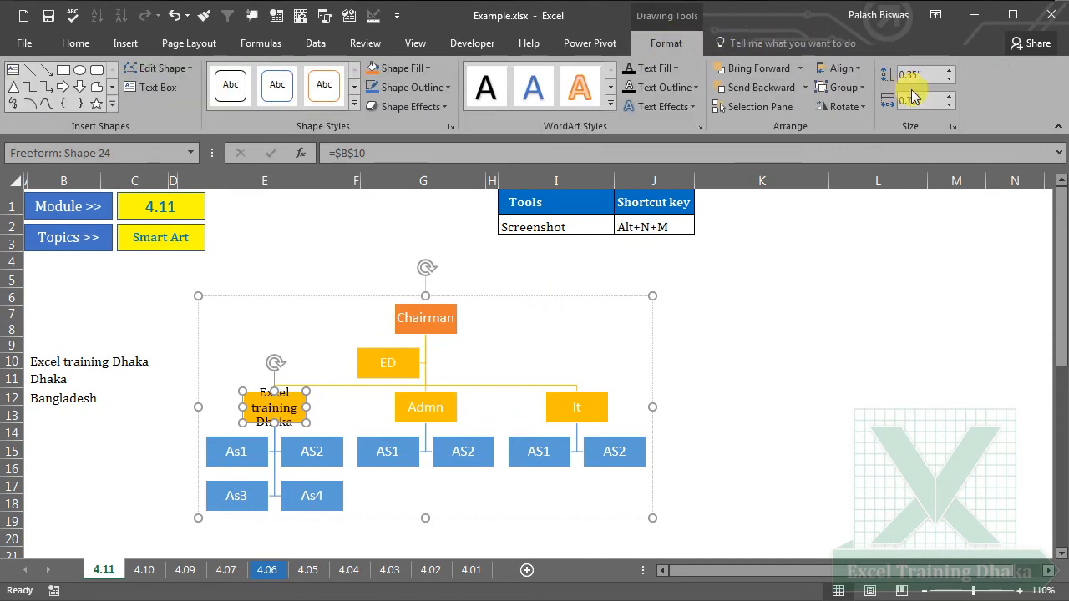
left_click(948, 96)
left_click(948, 96)
left_click(949, 96)
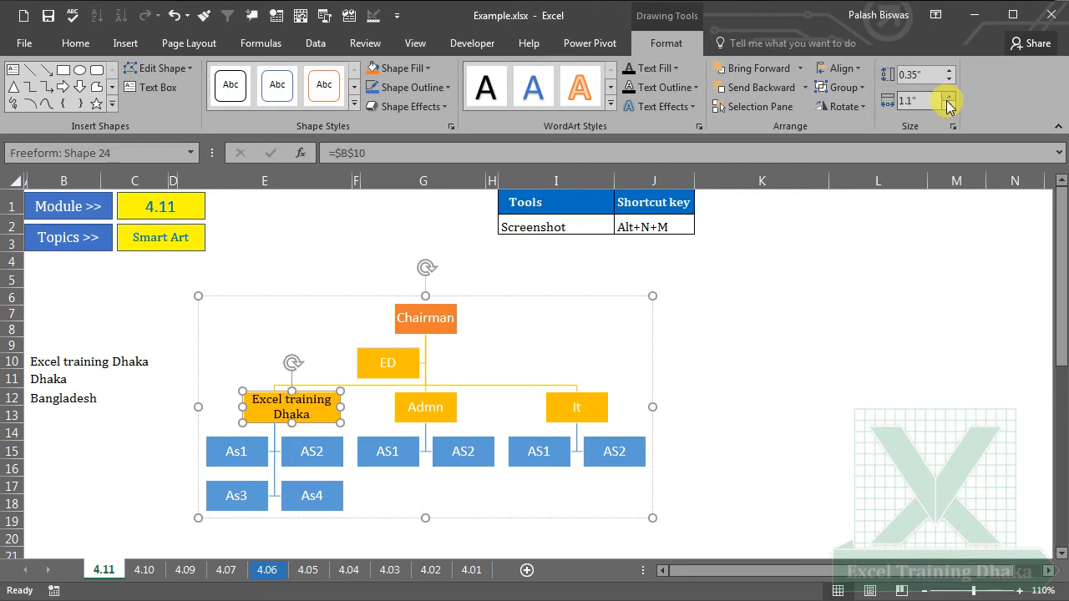
Narrow the Excel training Dhaka box to 1" and link the Admn box's text to cell B11 with the formula =$B$11
left_click(949, 105)
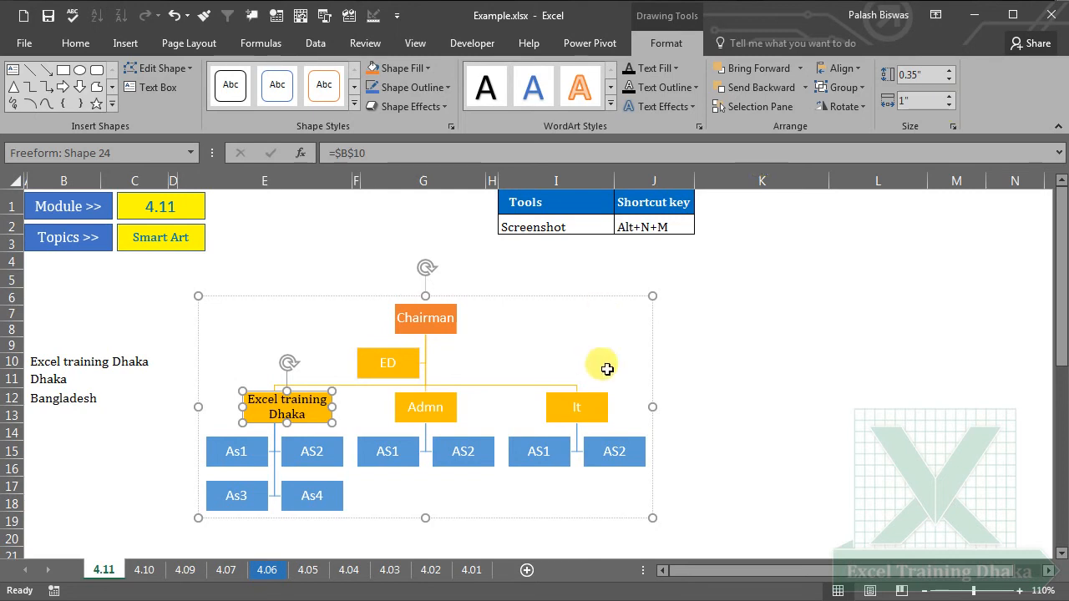
left_click(454, 411)
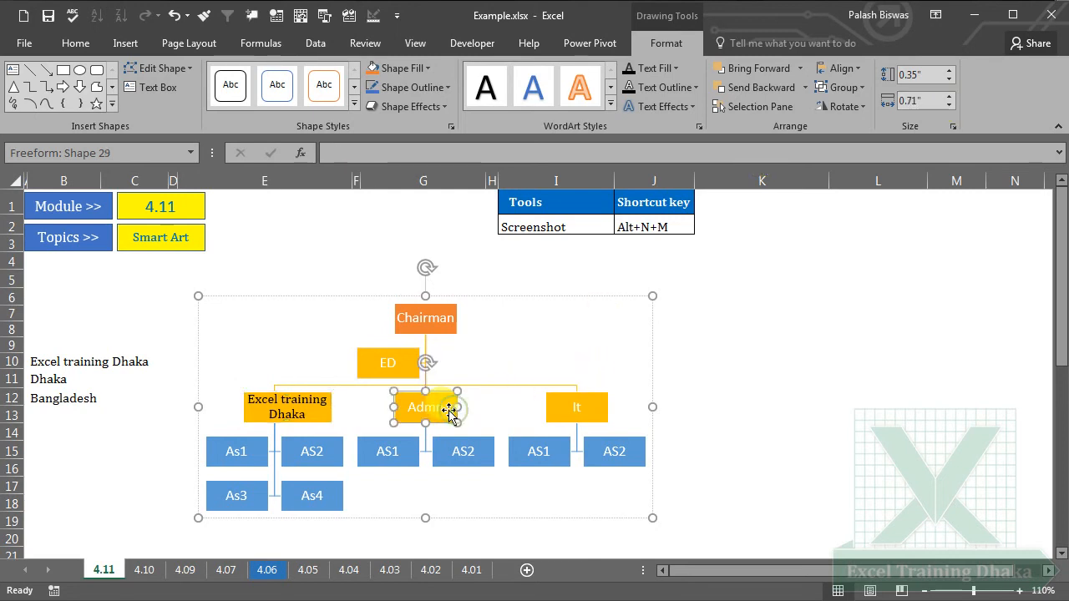
left_click(347, 152)
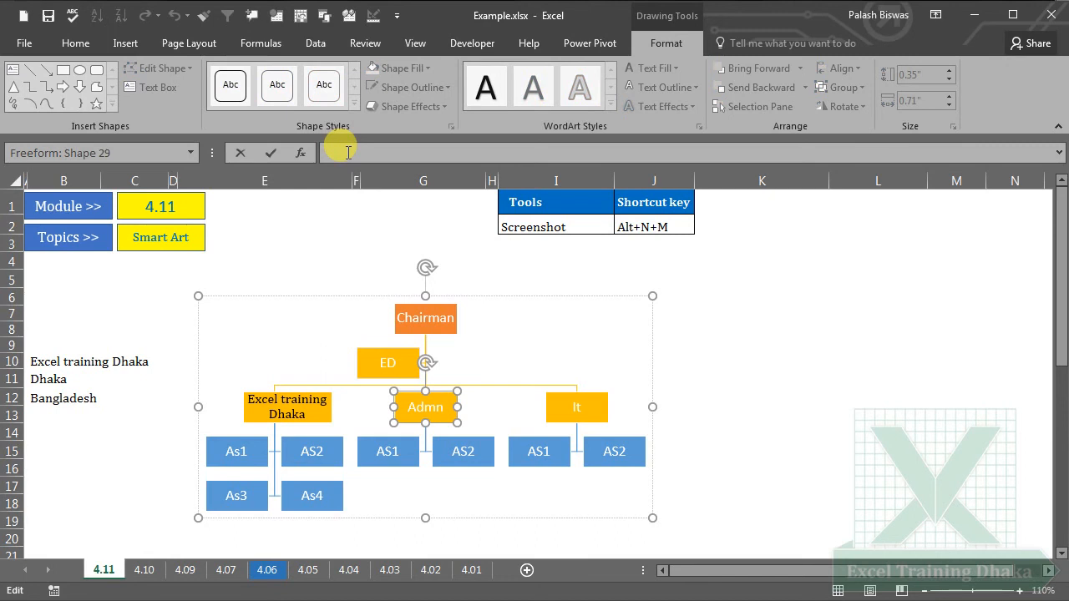
type("=")
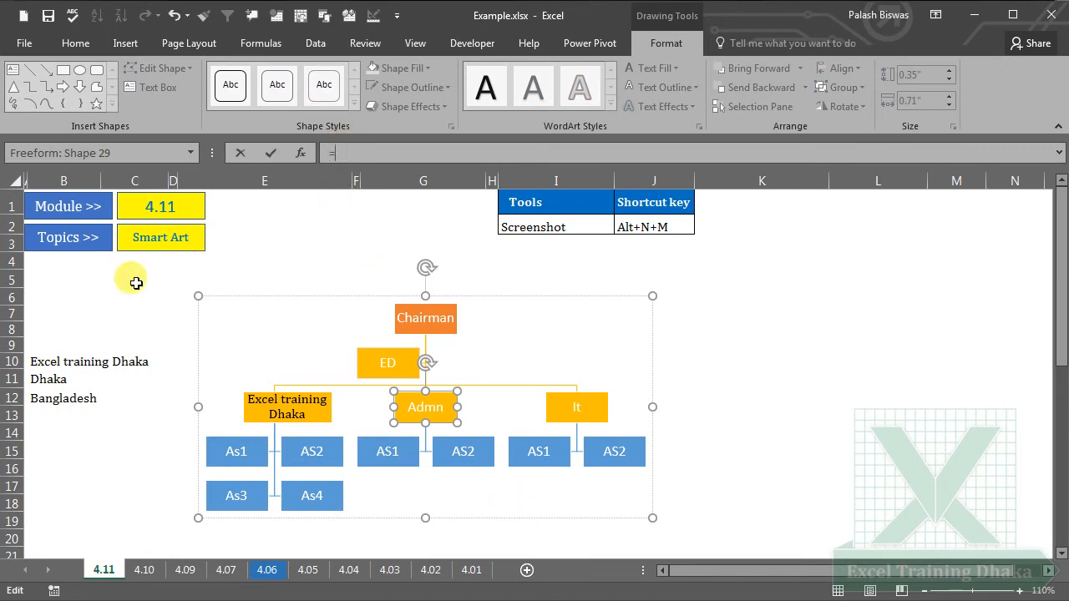
left_click(56, 373)
key("Return")
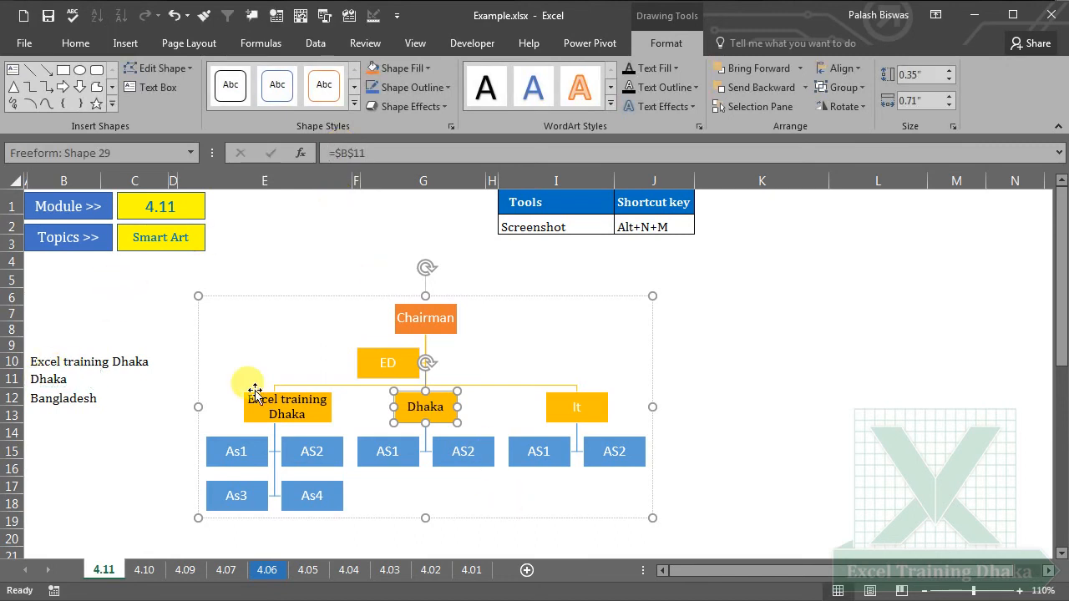
Link the It box's text to cell B12 with the formula =$B$12 and widen that box to 0.8"
left_click(570, 411)
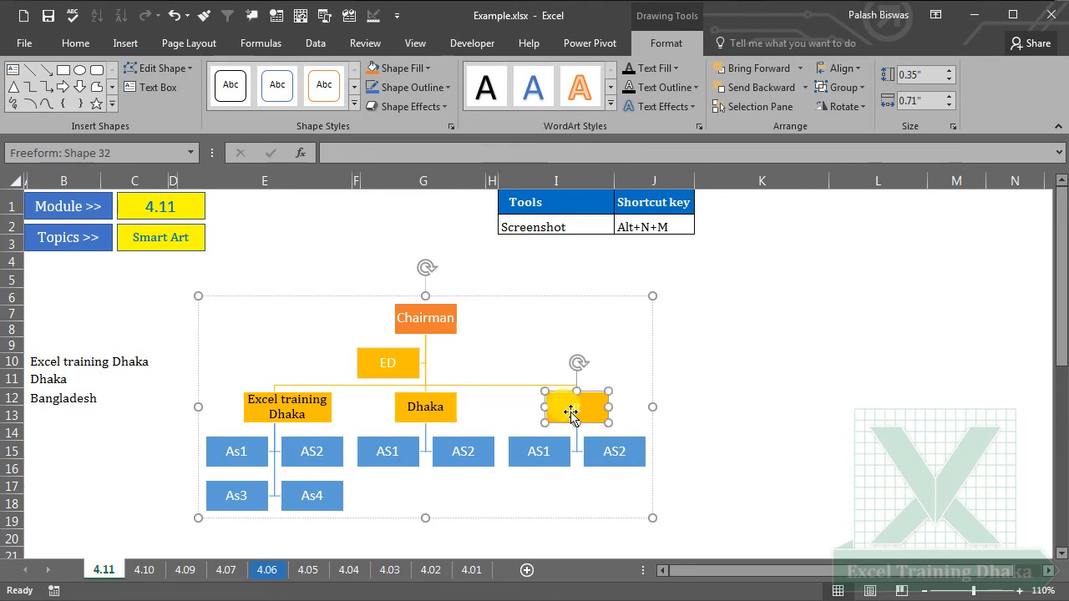
left_click(338, 153)
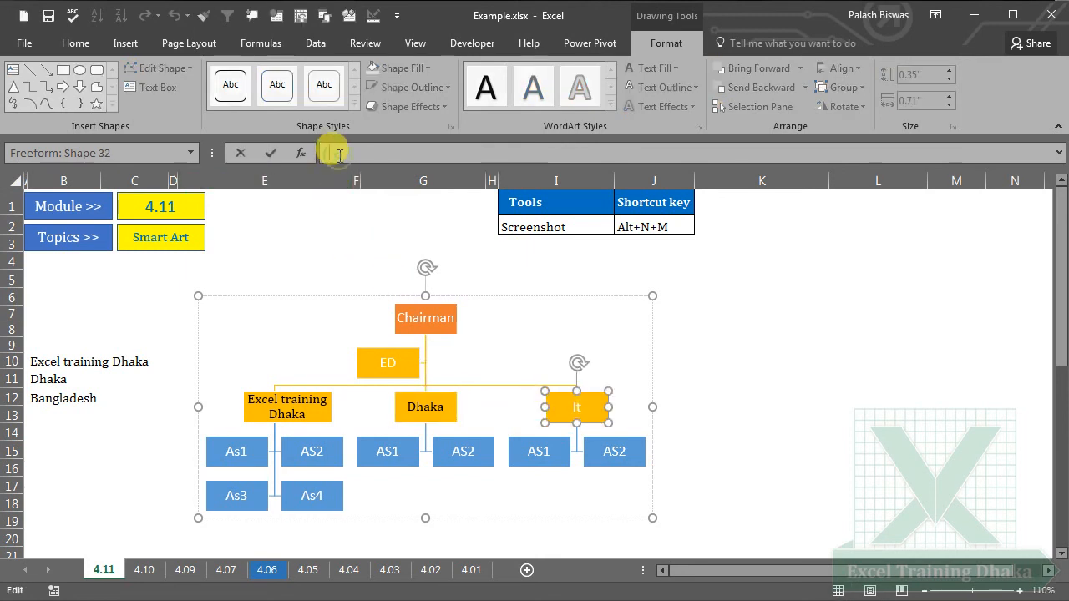
type("=")
left_click(43, 399)
key("Return")
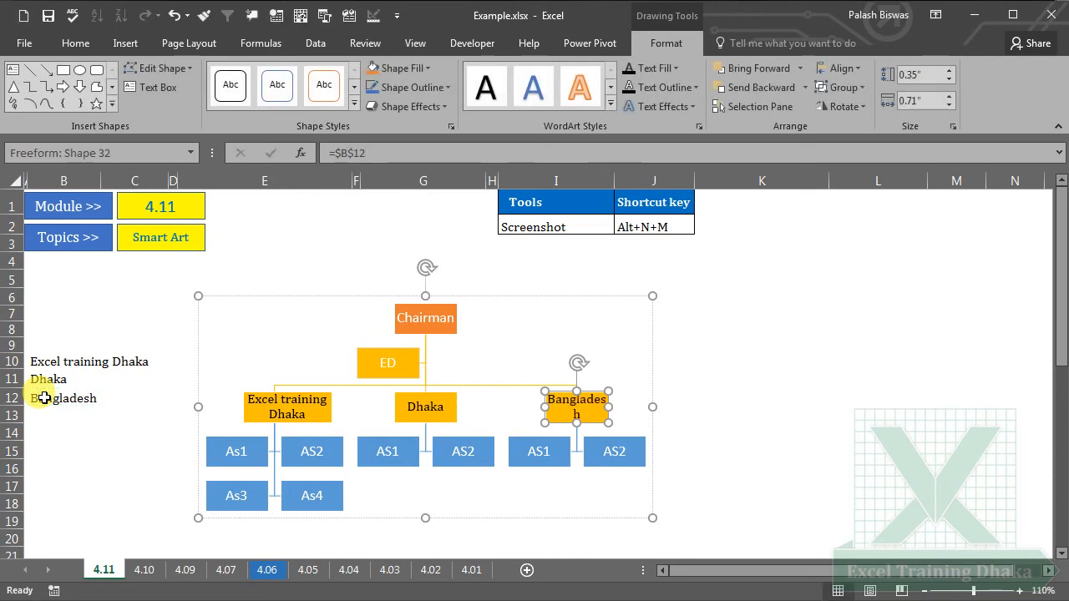
left_click(950, 96)
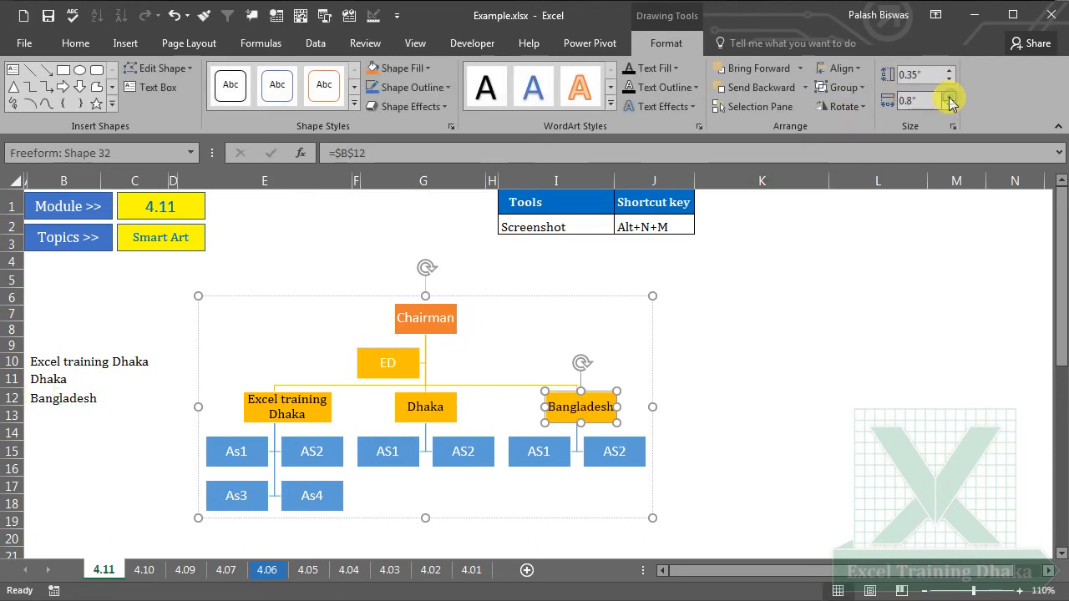
left_click(747, 396)
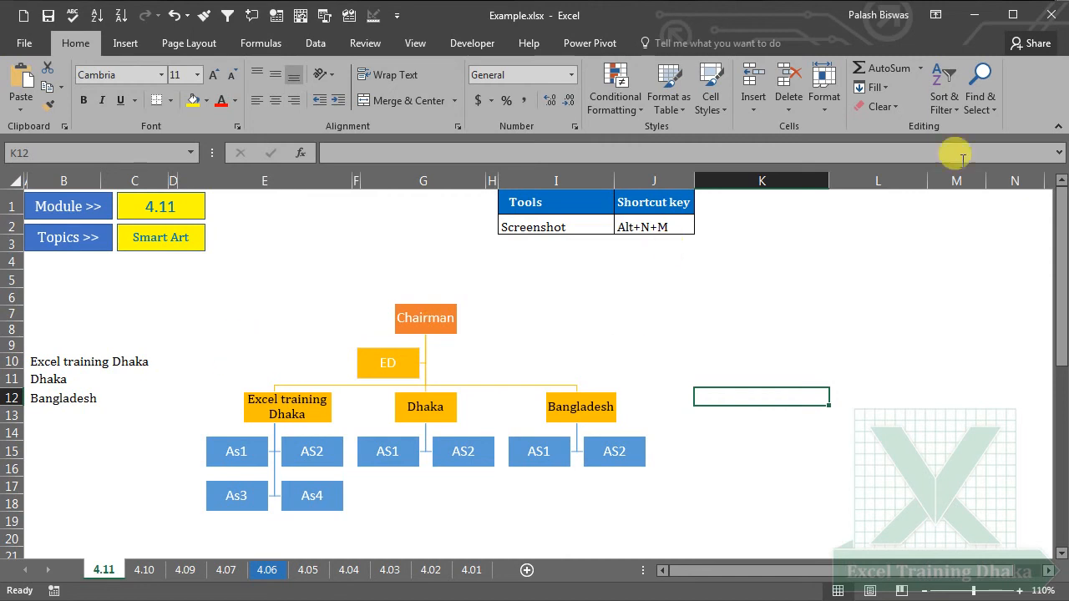
Delete the whole organization chart shape group from sheet 4.11
left_click(1012, 15)
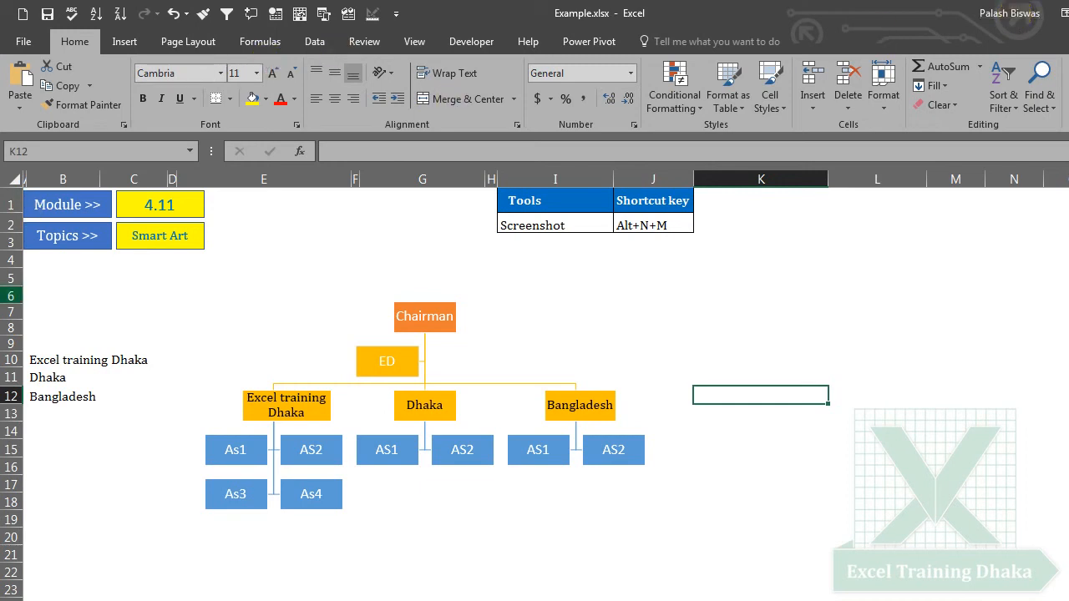
left_click_drag(11, 278, 183, 427)
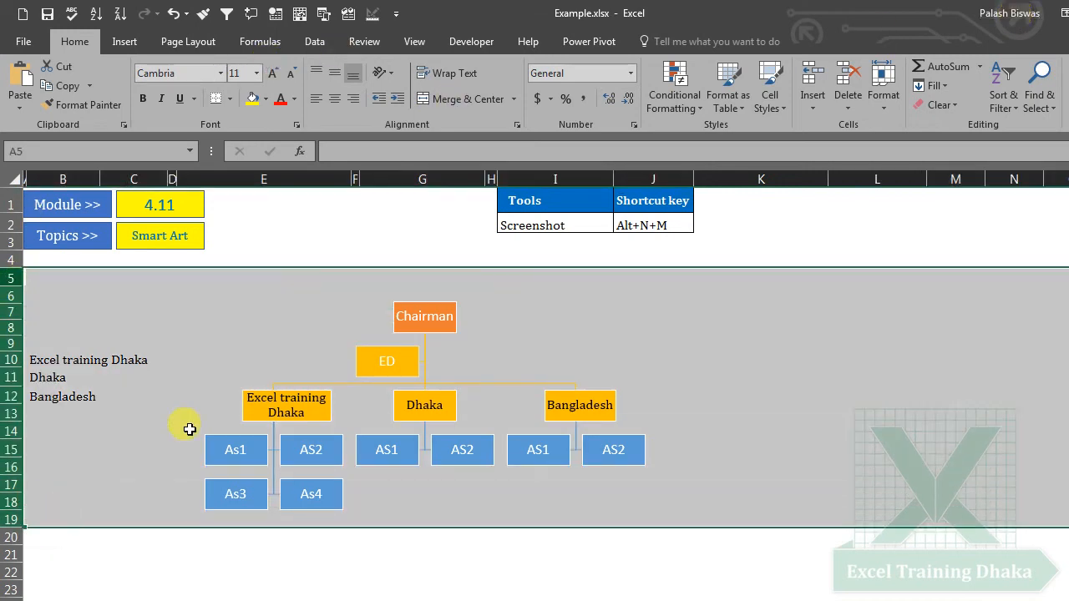
left_click(514, 308)
left_click(453, 308)
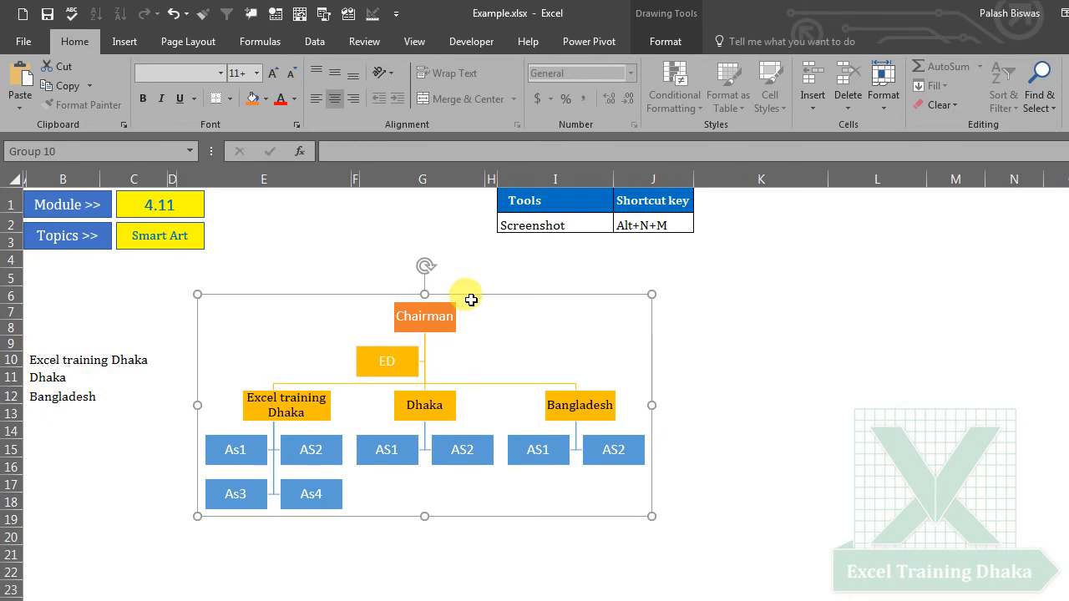
key("Delete")
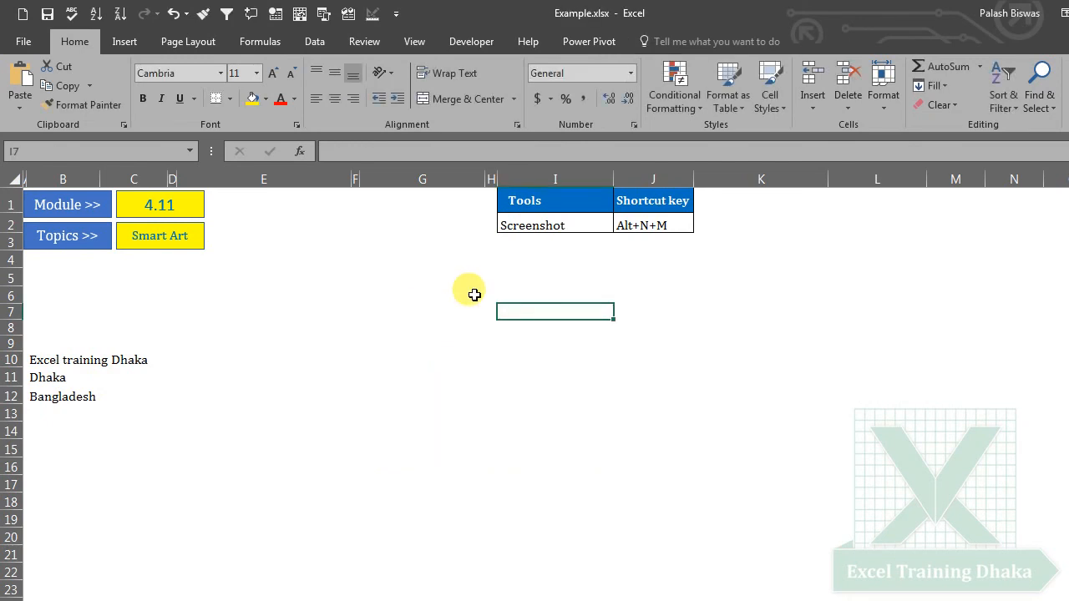
Clear the texts in B10:B12 by filling the empty cell B8 down over them
left_click(60, 327)
left_click_drag(98, 334, 109, 475)
left_click(256, 426)
left_click(92, 332)
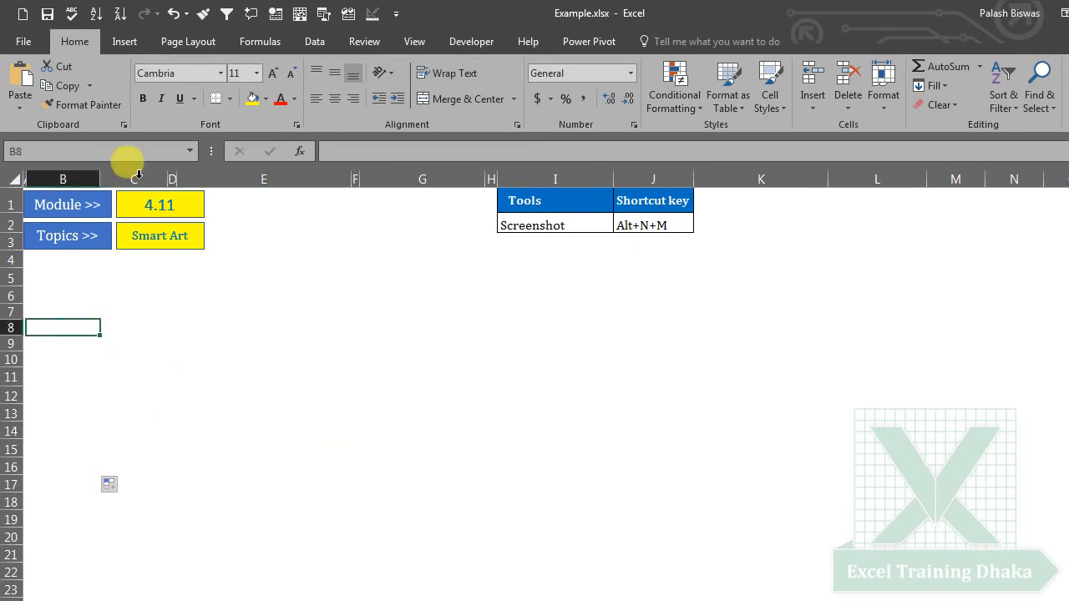
Insert a SmartArt graphic from the Picture category, using the vertical layout with circular picture placeholders beside three text bars
left_click(125, 42)
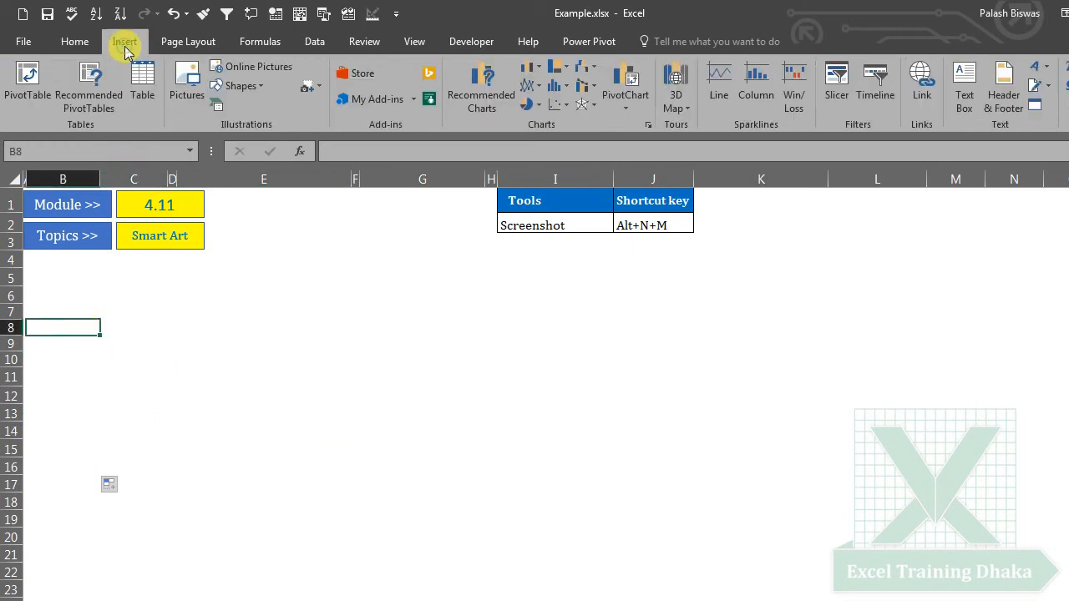
left_click(218, 107)
left_click_drag(537, 209, 518, 210)
left_click(329, 406)
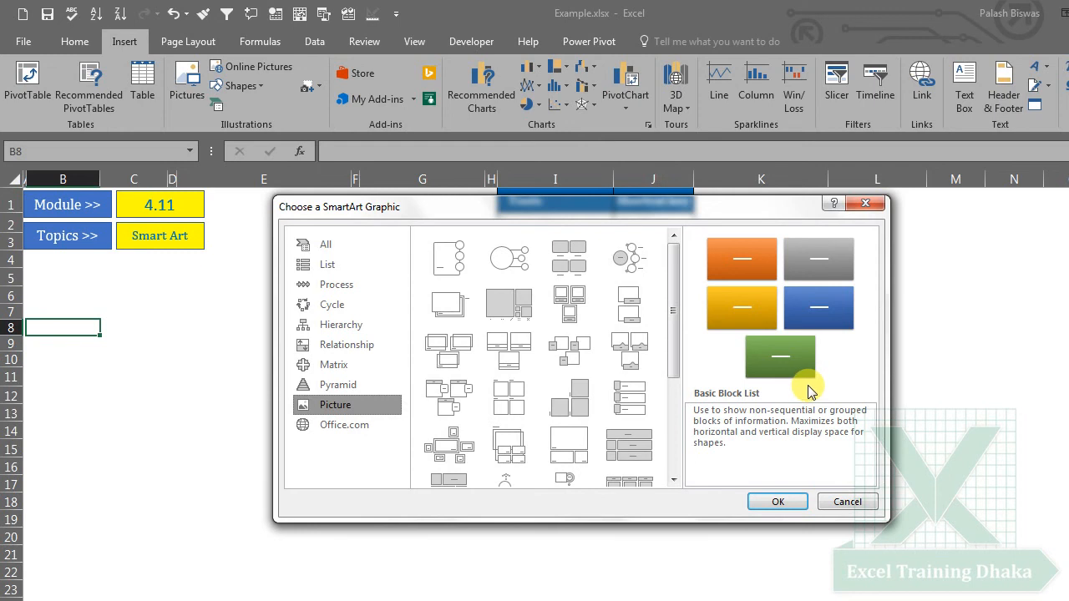
scroll(609, 401, "down", 4)
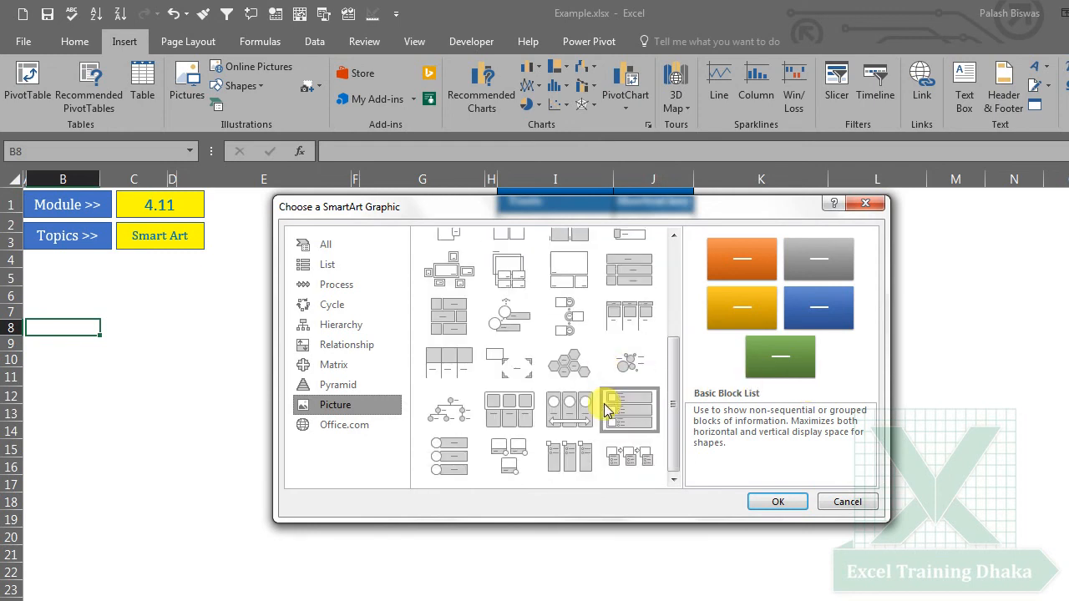
left_click(442, 457)
left_click(776, 501)
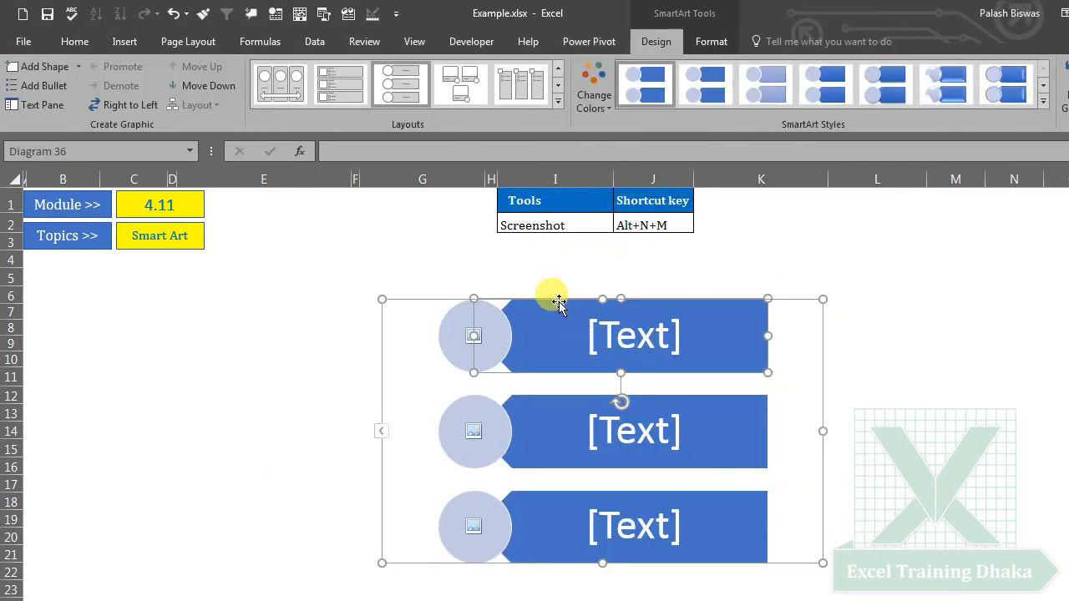
Move the picture SmartArt graphic over to columns B to G, starting at row 6, and deselect it
left_click_drag(554, 296, 191, 293)
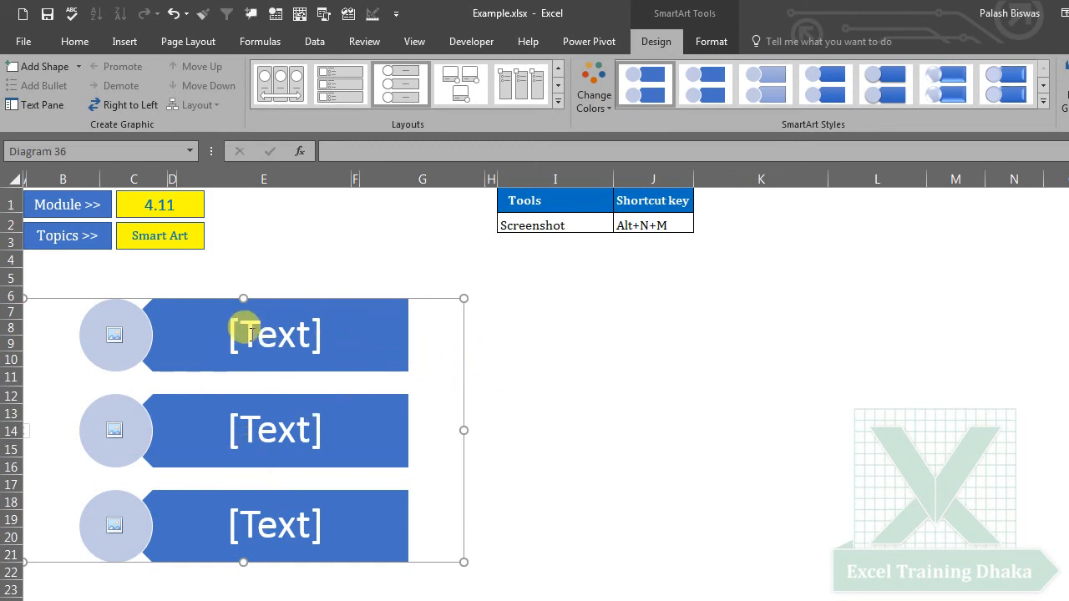
left_click(529, 327)
left_click(297, 326)
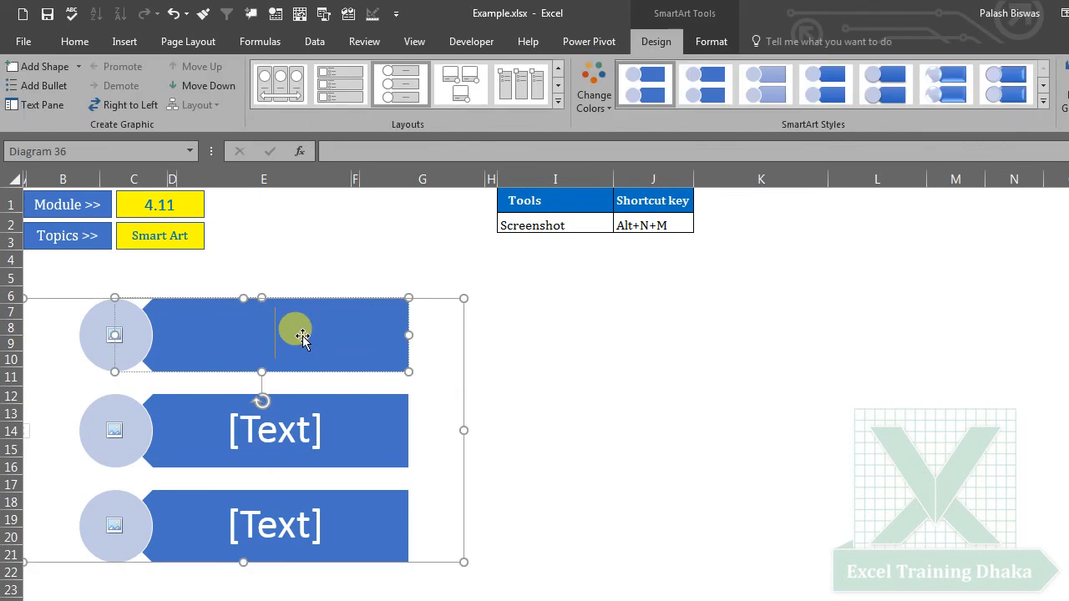
left_click(565, 396)
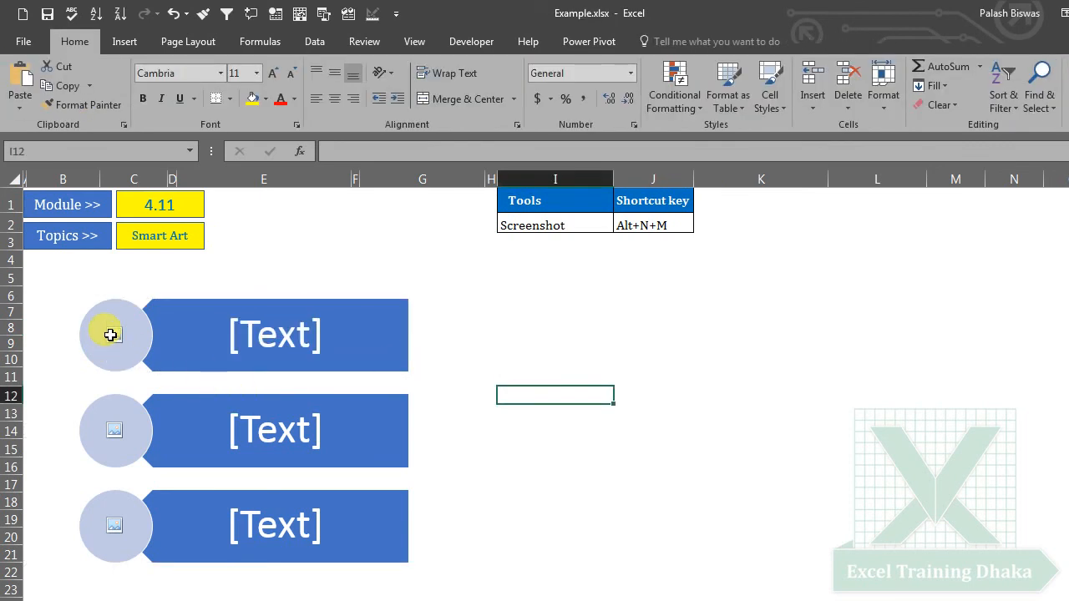
Insert the desktop picture maxresdefault.jpg into the first circular placeholder, working offline
left_click(110, 335)
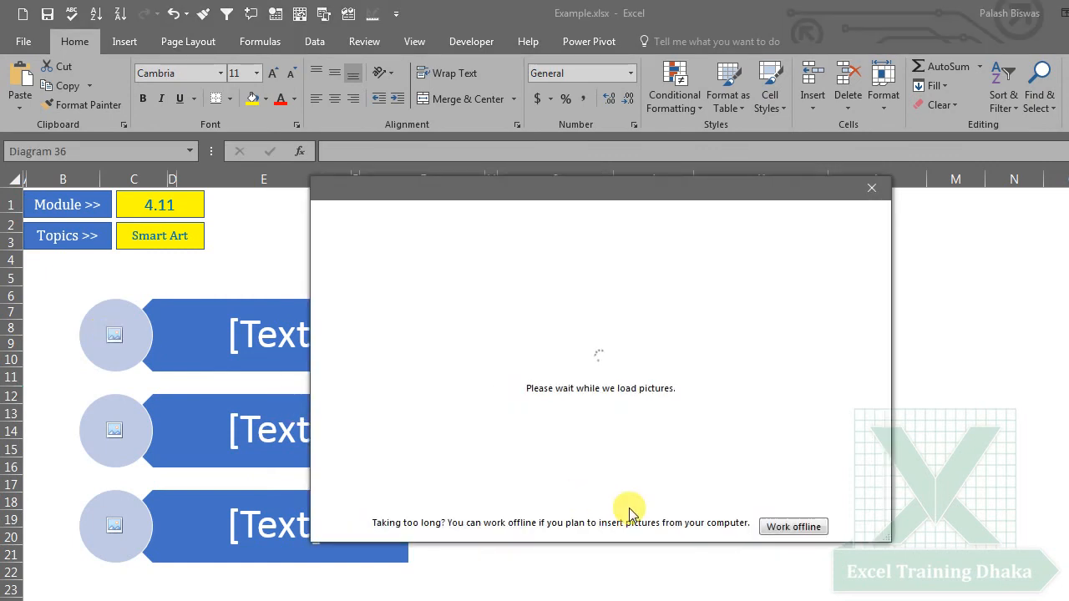
left_click(784, 532)
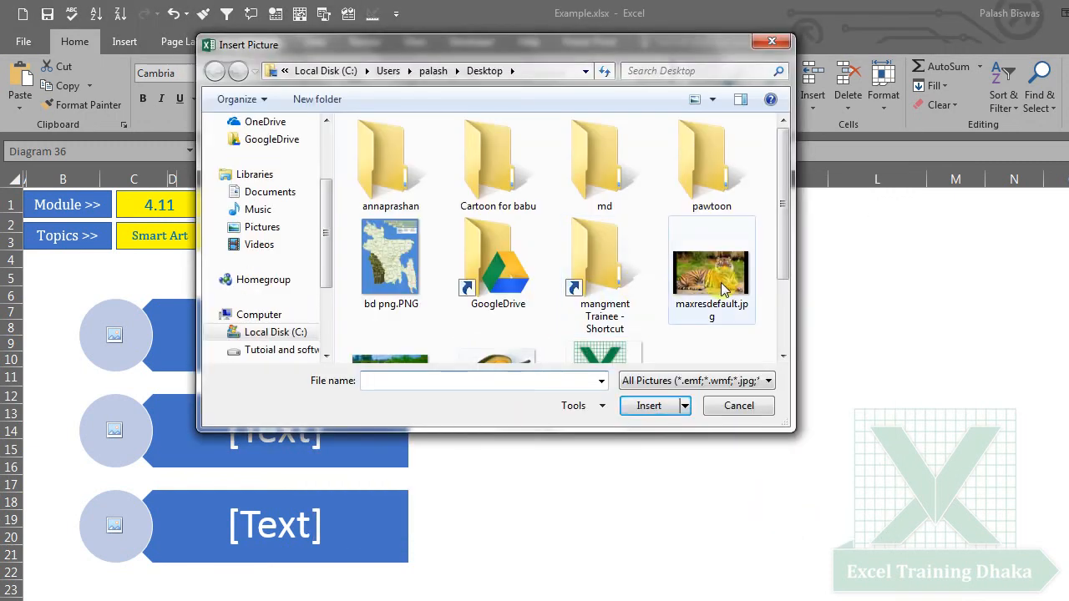
left_click(722, 286)
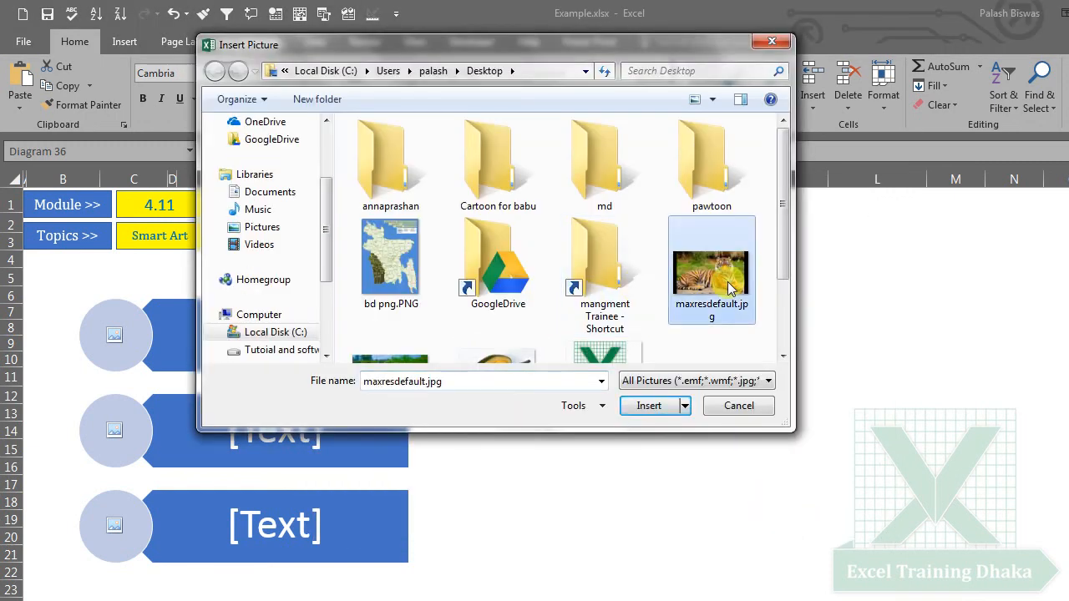
left_click(648, 408)
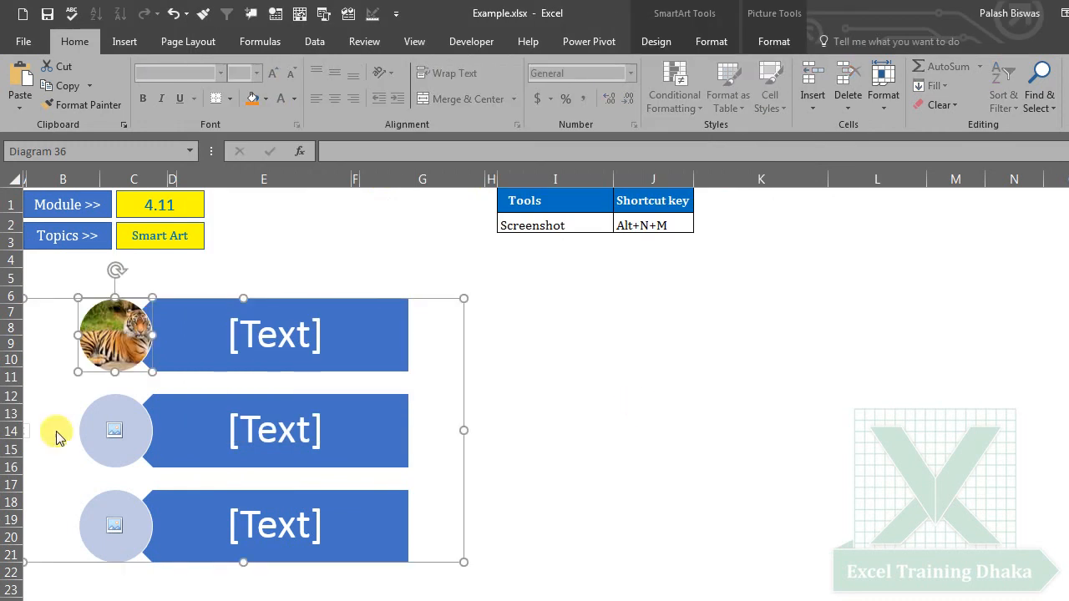
Insert National-flower-of-bangladesh-white-water-lily.jpg from the desktop into the second circular placeholder
left_click(128, 434)
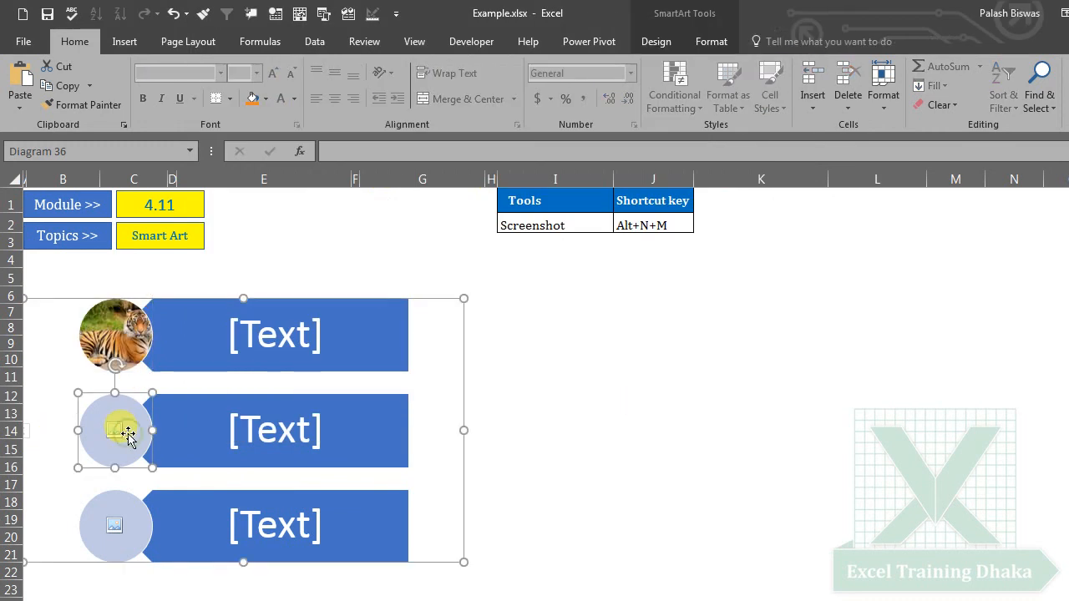
left_click(209, 407)
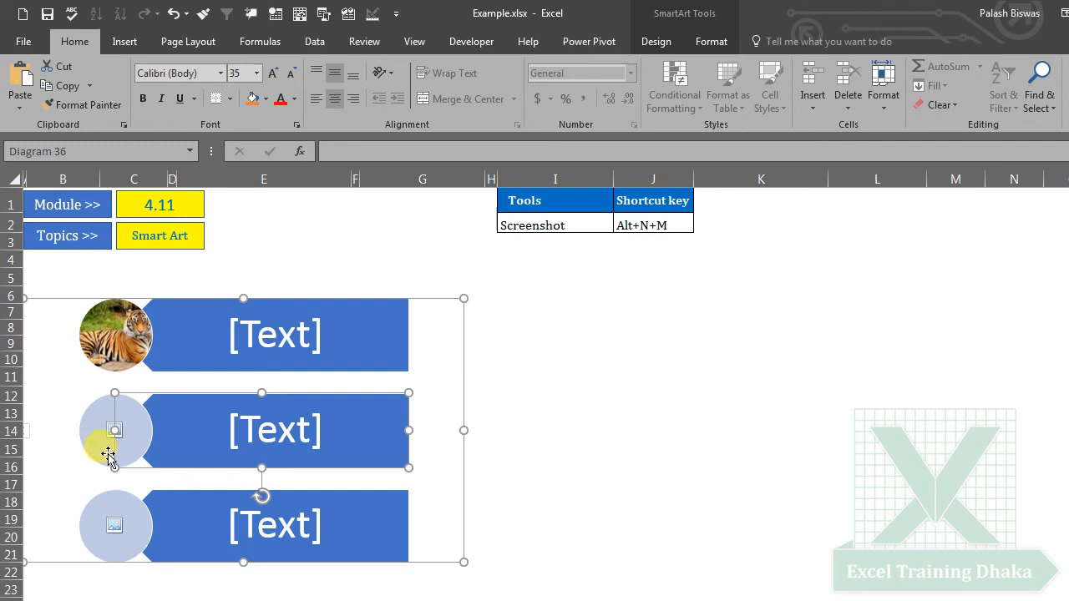
left_click(114, 433)
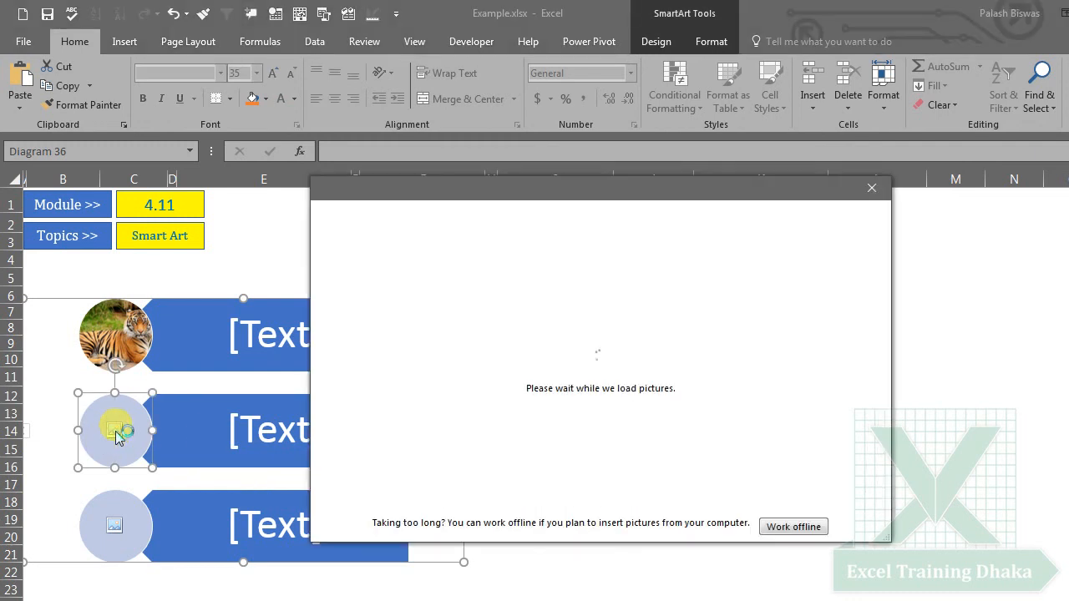
left_click(777, 509)
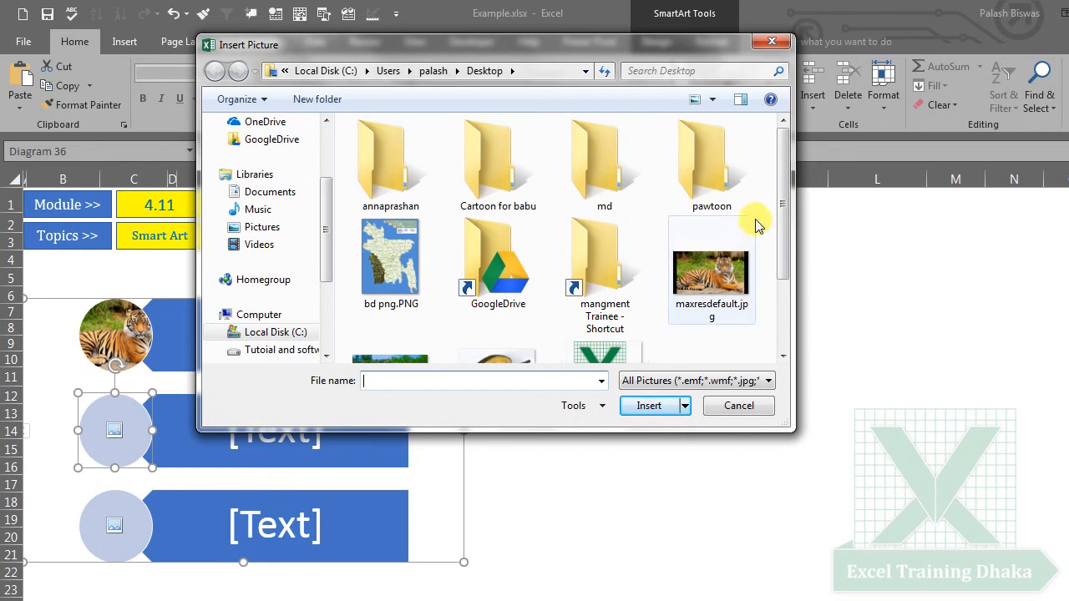
left_click_drag(780, 209, 785, 272)
left_click(424, 284)
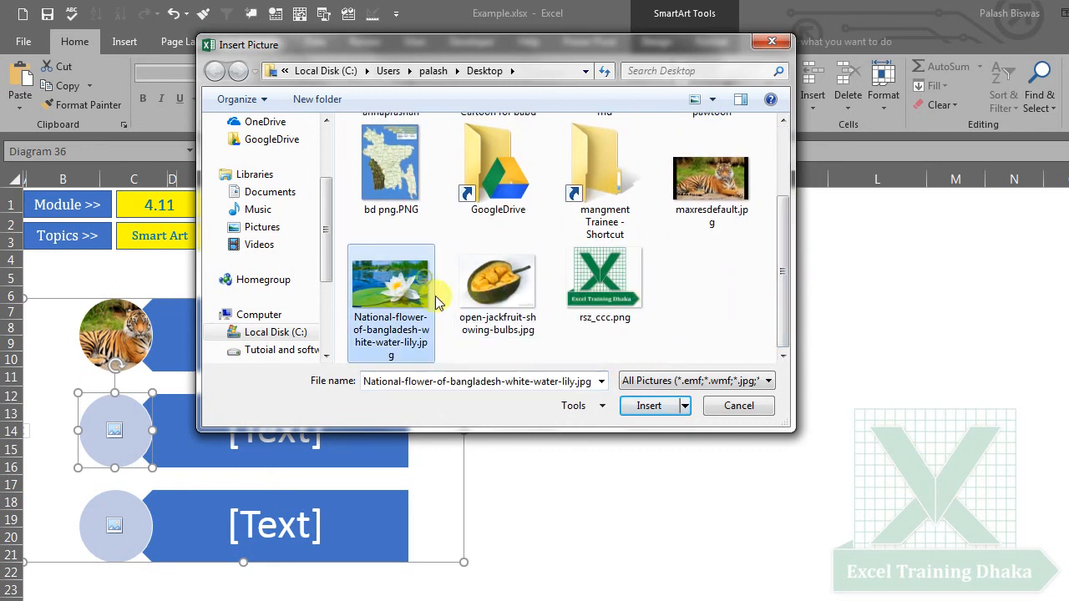
left_click(649, 405)
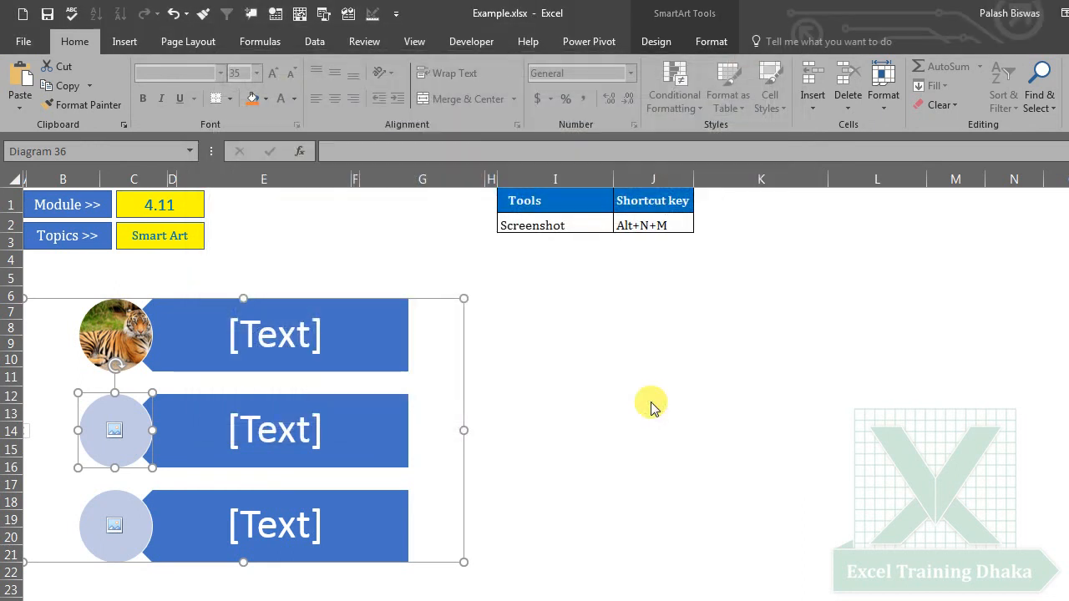
Insert open-jackfruit-showing-bulbs.jpg from the desktop into the third circular placeholder
left_click(123, 518)
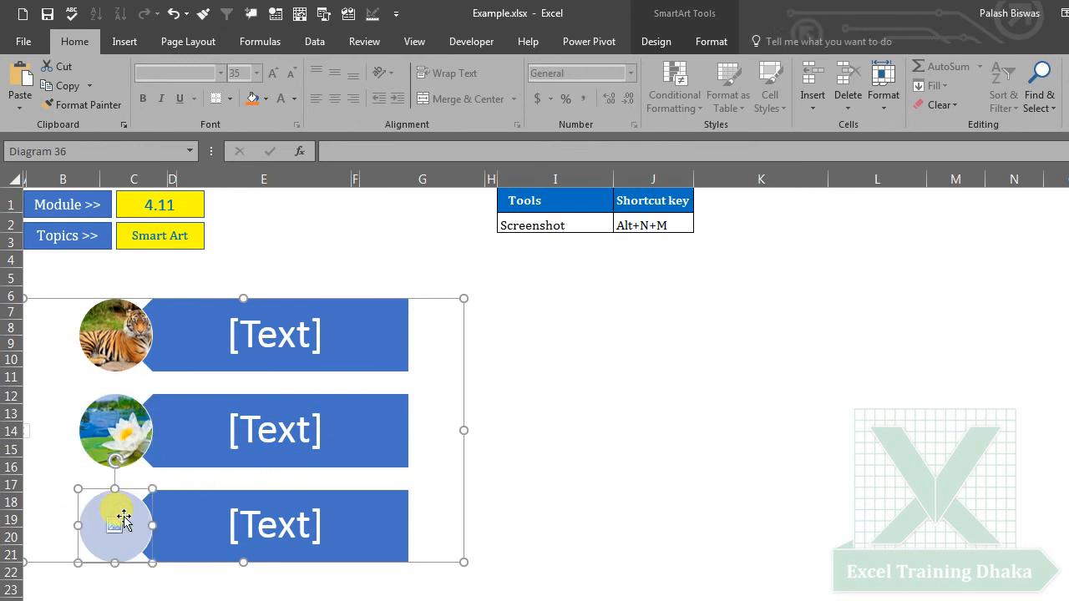
left_click(115, 523)
left_click(762, 526)
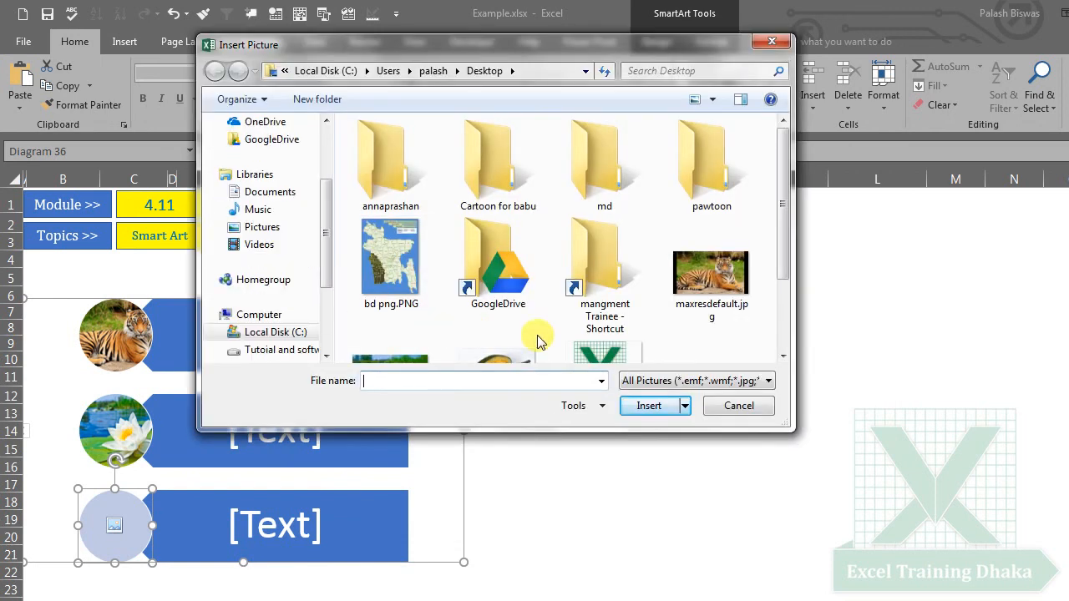
left_click(485, 357)
left_click(645, 404)
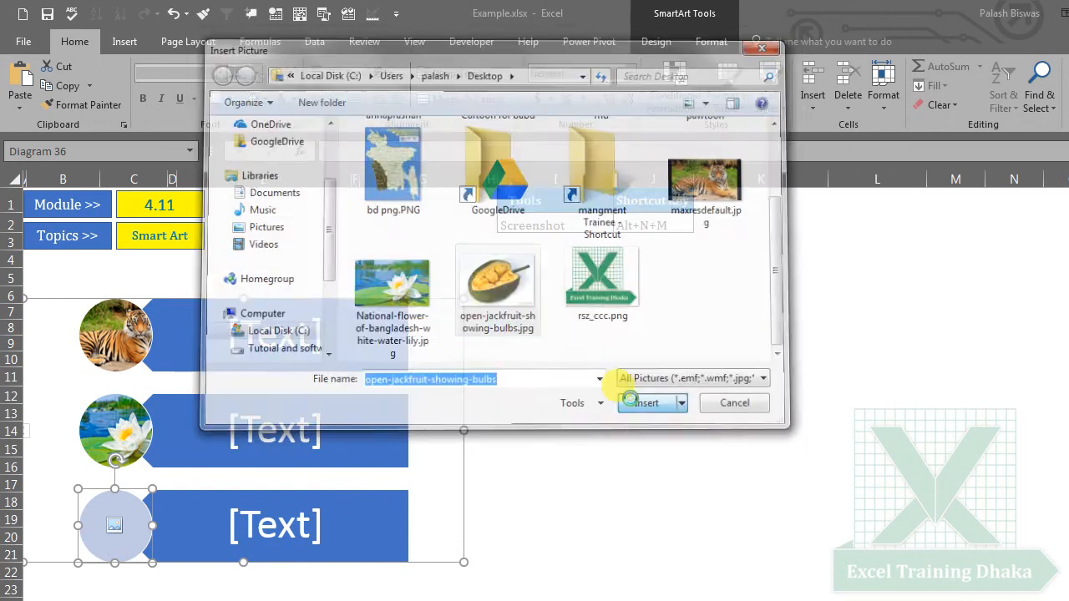
Label the three picture SmartArt boxes from first to last as Tiger, Water Liiy and Jackfruit, and deselect the graphic
left_click(666, 395)
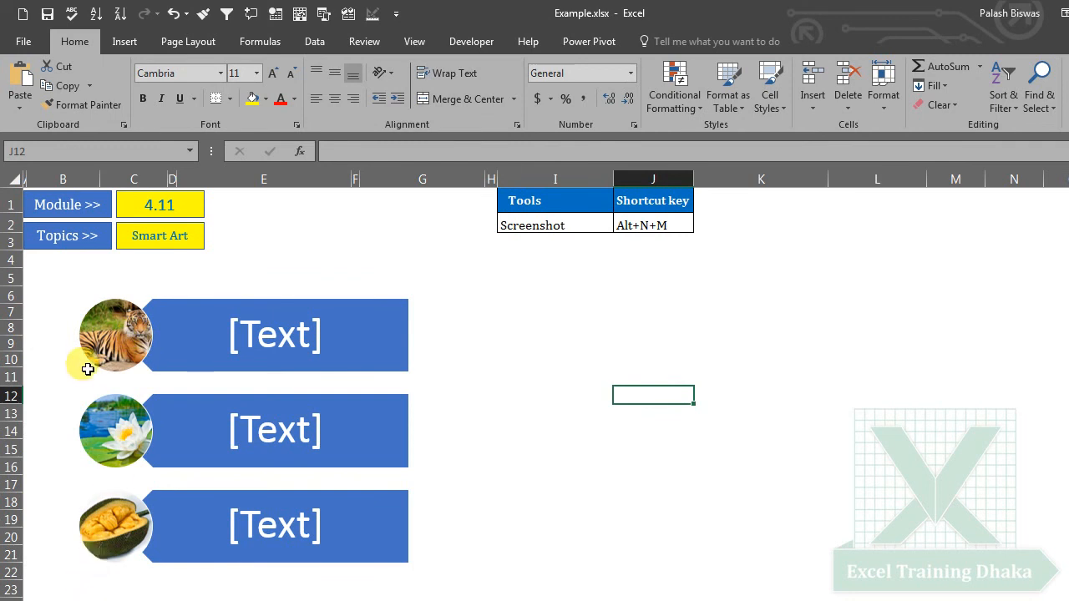
left_click(242, 337)
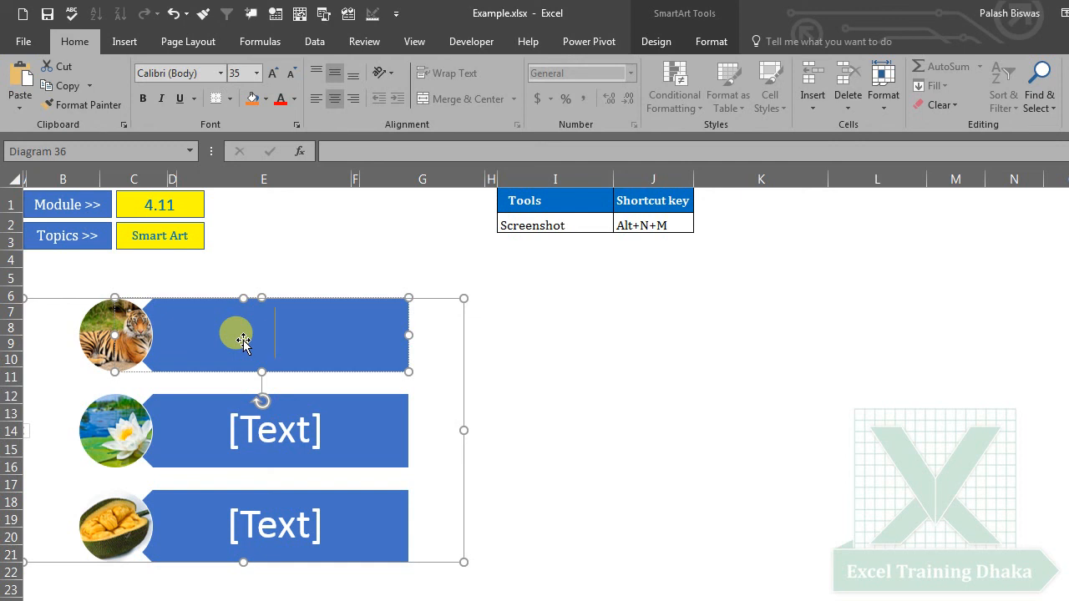
type("Tiger")
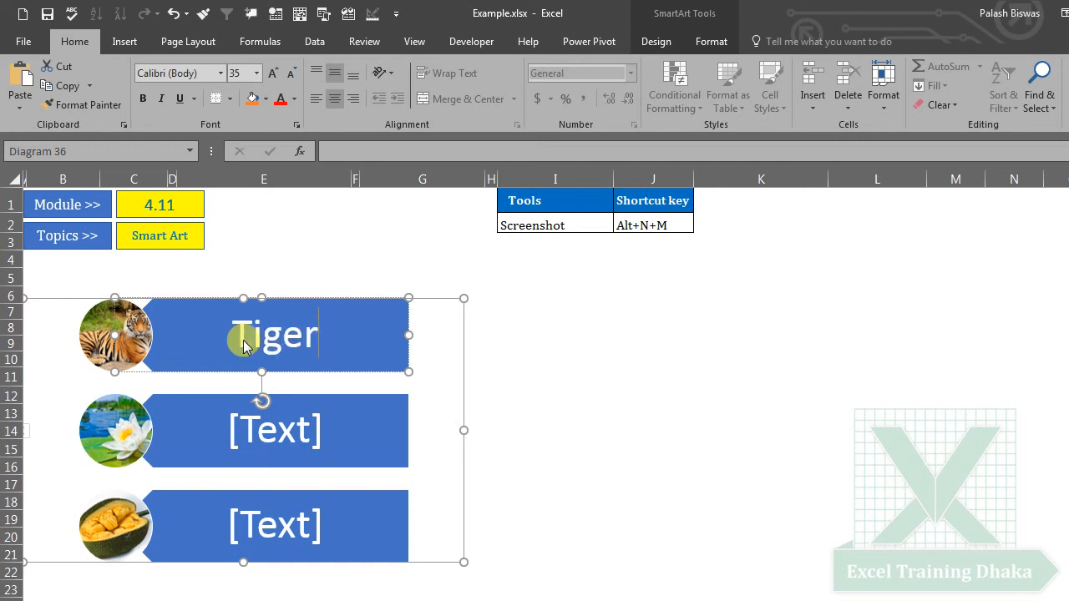
left_click(290, 435)
type("Water")
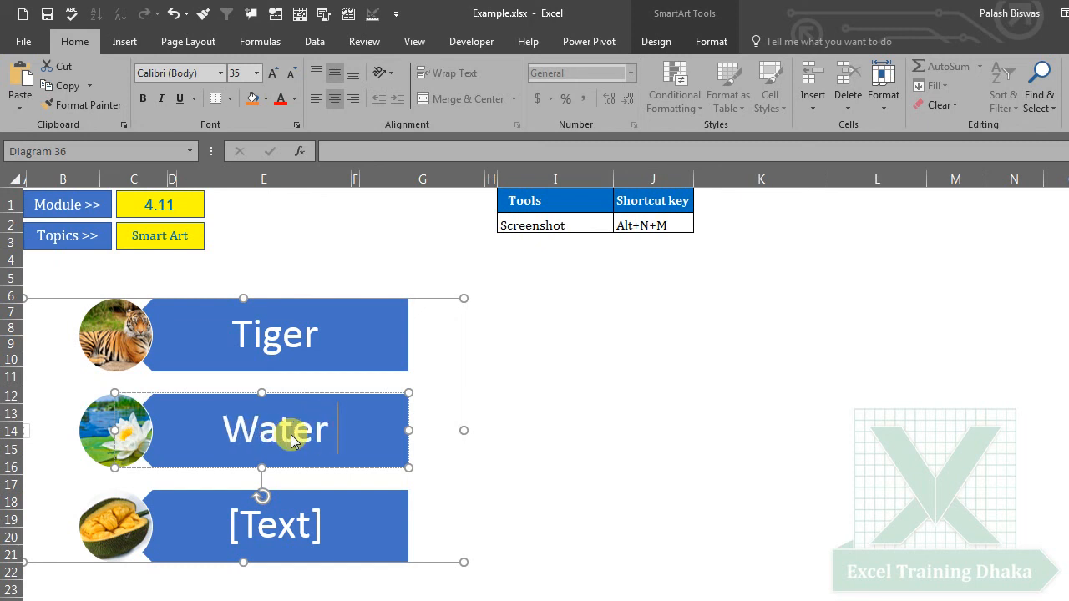
type(" Liiy")
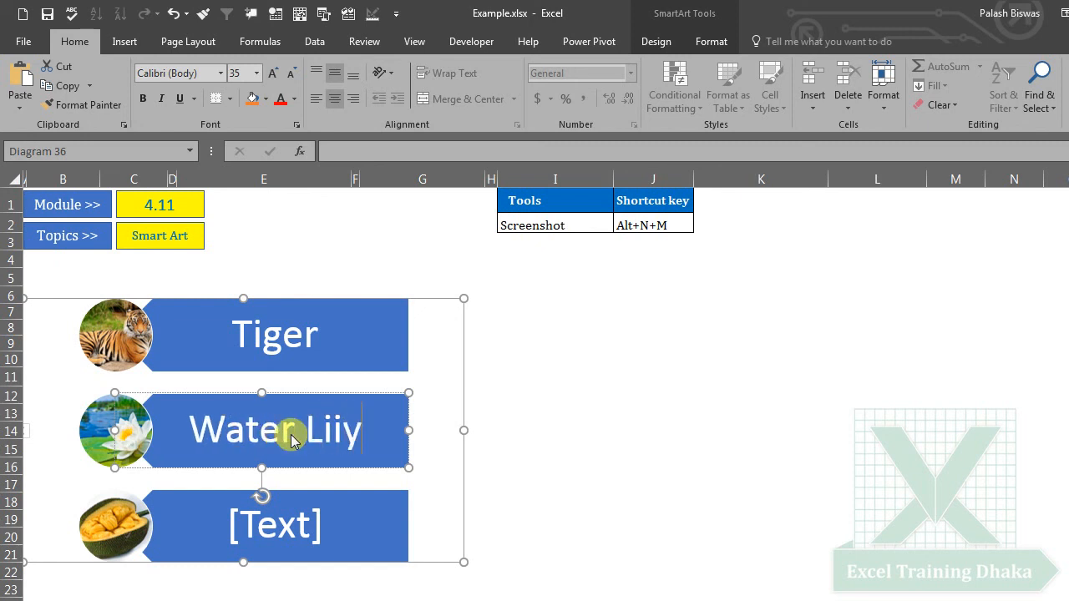
left_click(287, 524)
type("Jackf")
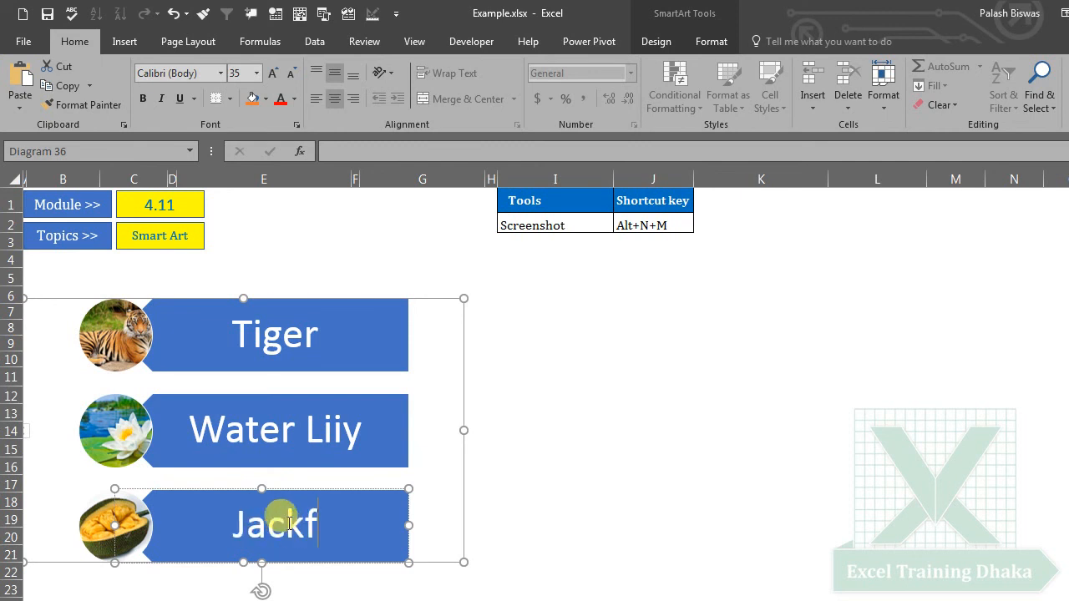
type("ruit")
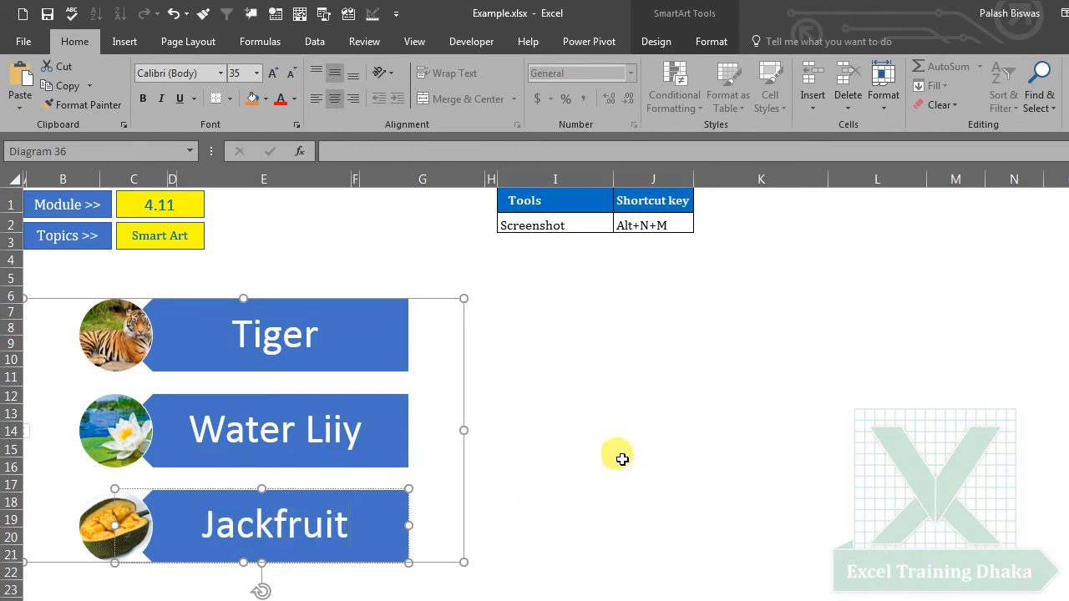
left_click(632, 441)
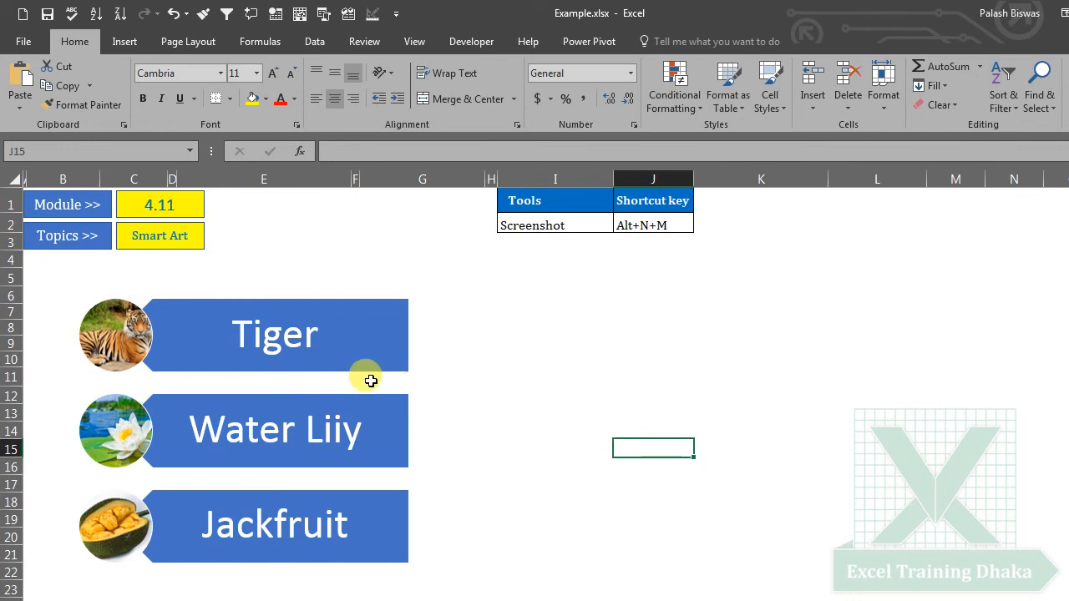
Select the Tiger box in the picture SmartArt graphic
left_click(346, 282)
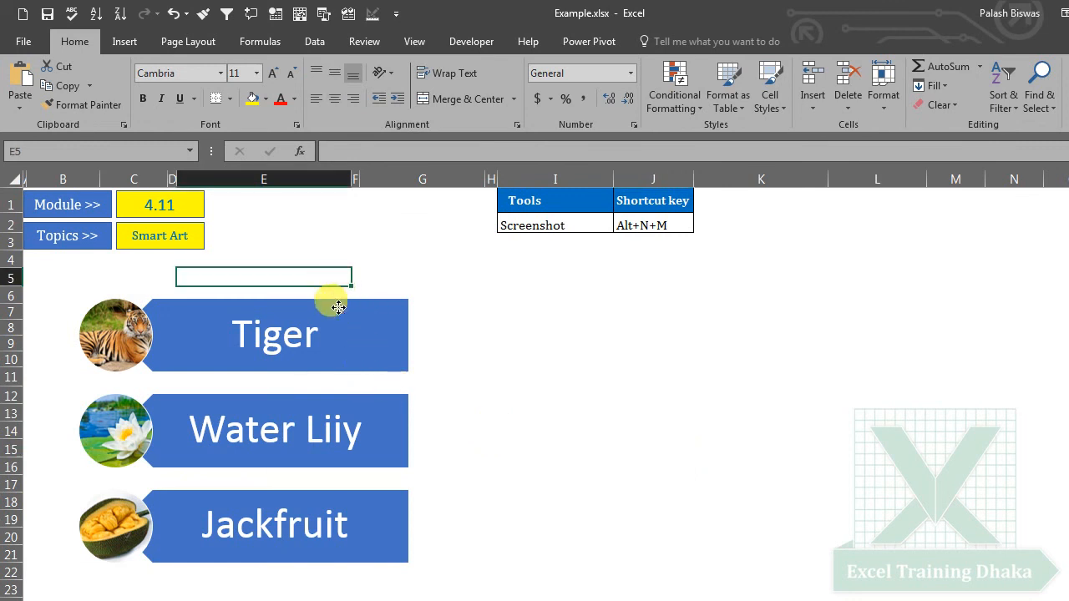
left_click(325, 297)
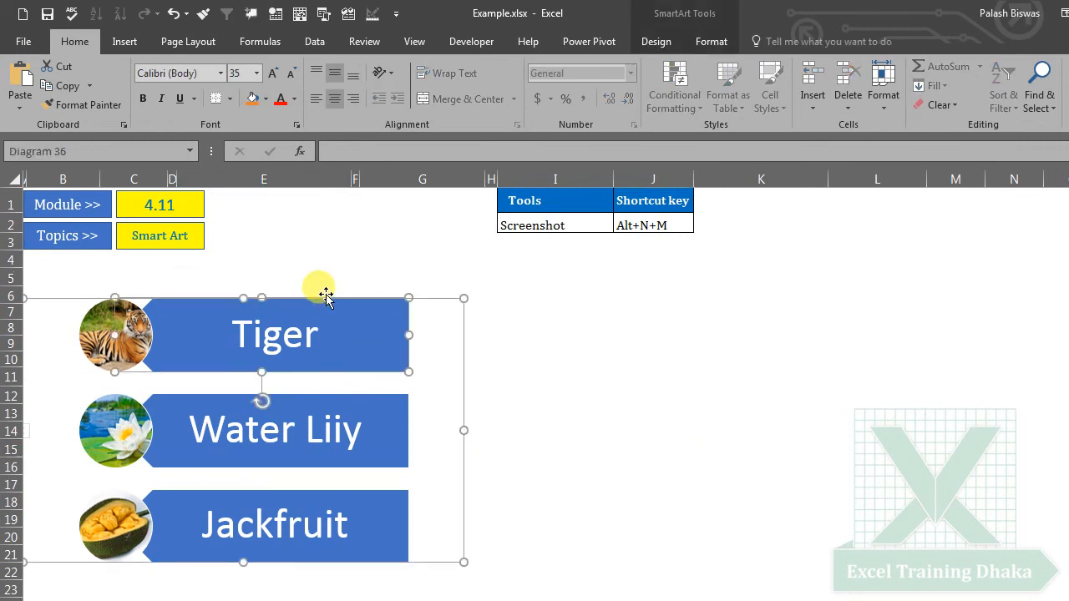